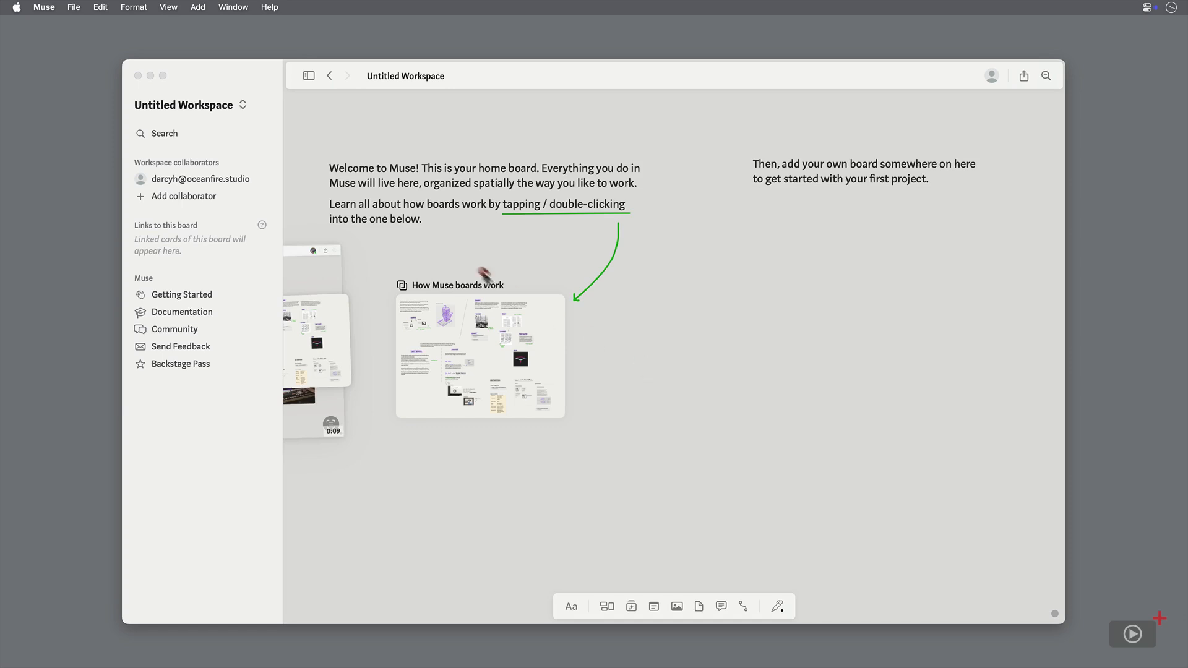
Add a new workspace and name it ScreenCastsONLINE.
{"action": "left_click", "coordinate": [221, 108]}
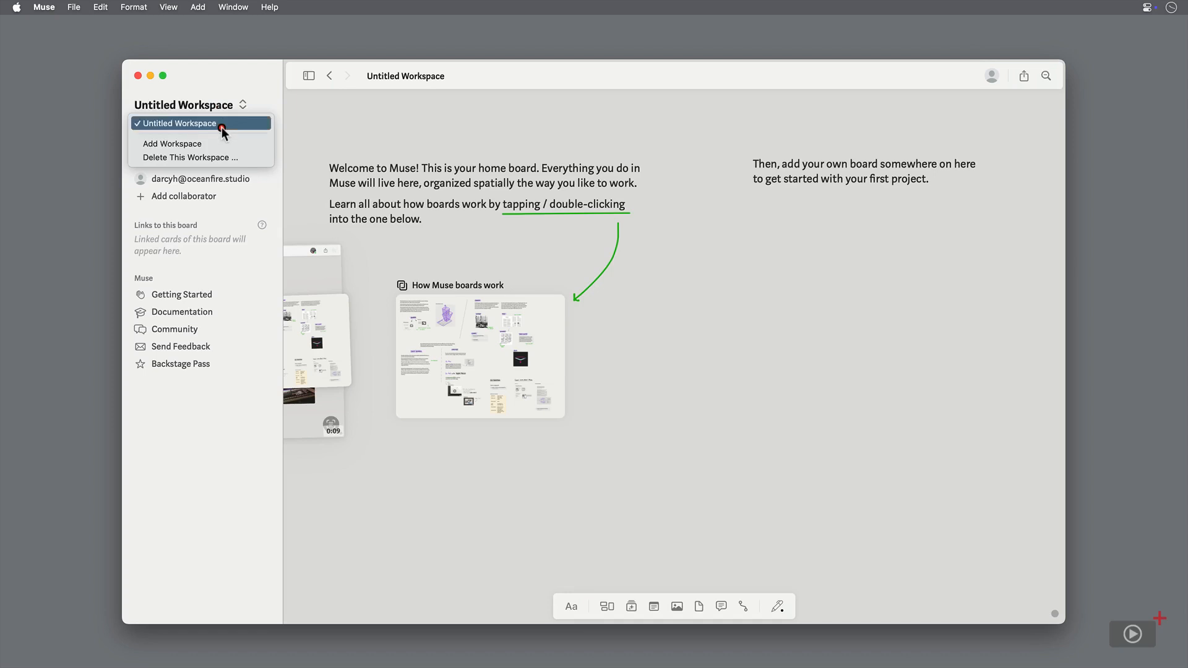
{"action": "left_click", "coordinate": [221, 144]}
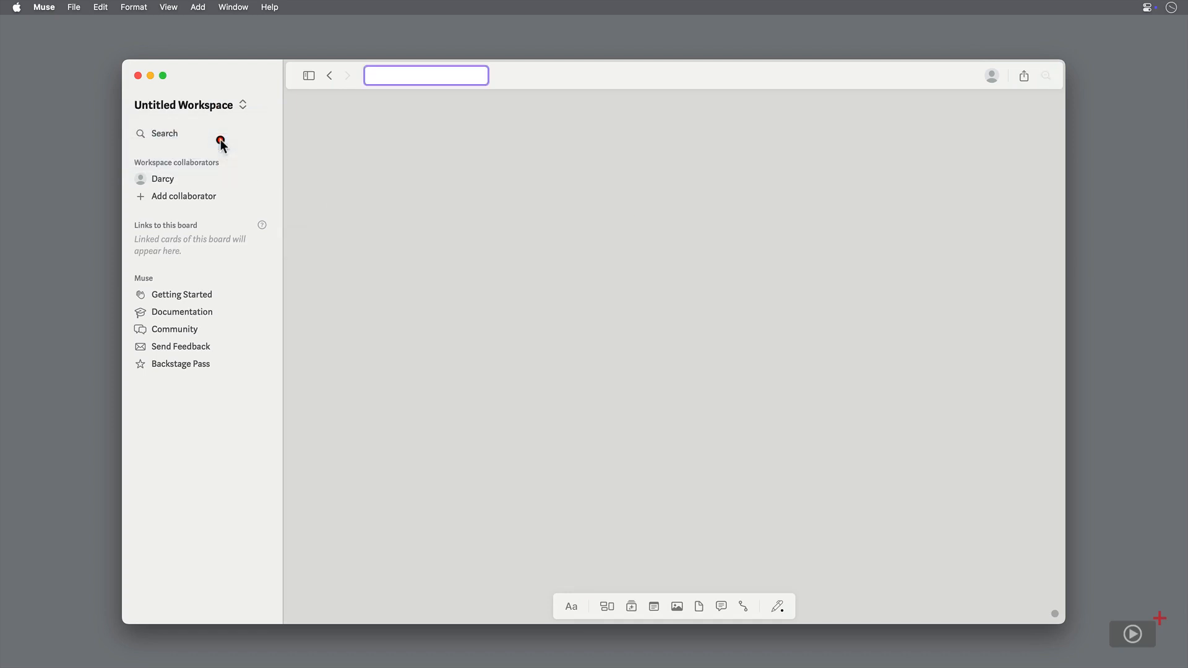
{"action": "type", "text": "ScreenCastsONLINE"}
{"action": "key", "text": "Return"}
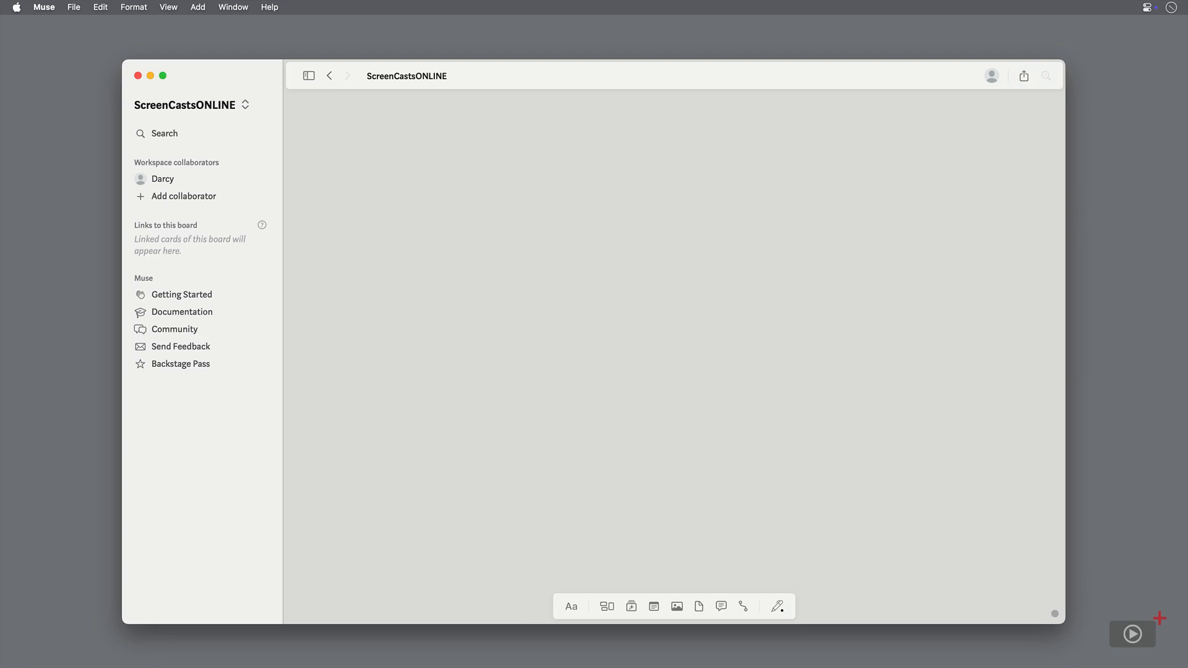
Insert the animated file IMG_2157.GIF from the Animated folder and place it in the upper-left area of the board.
{"action": "left_click", "coordinate": [678, 606]}
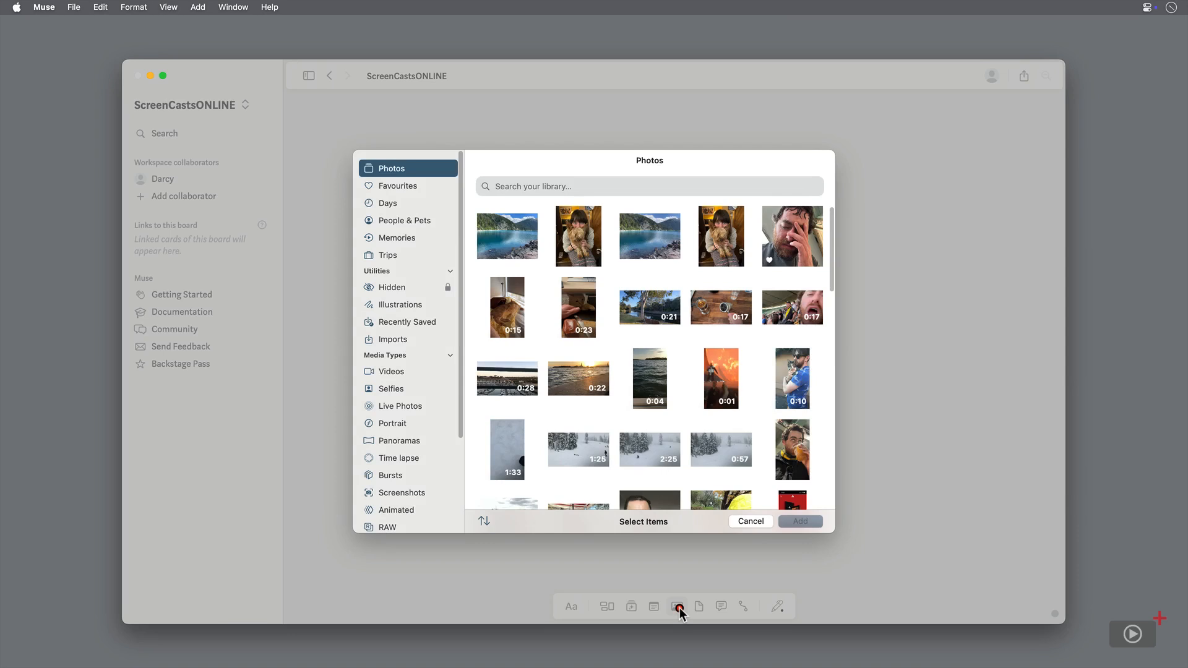
{"action": "left_click", "coordinate": [752, 521]}
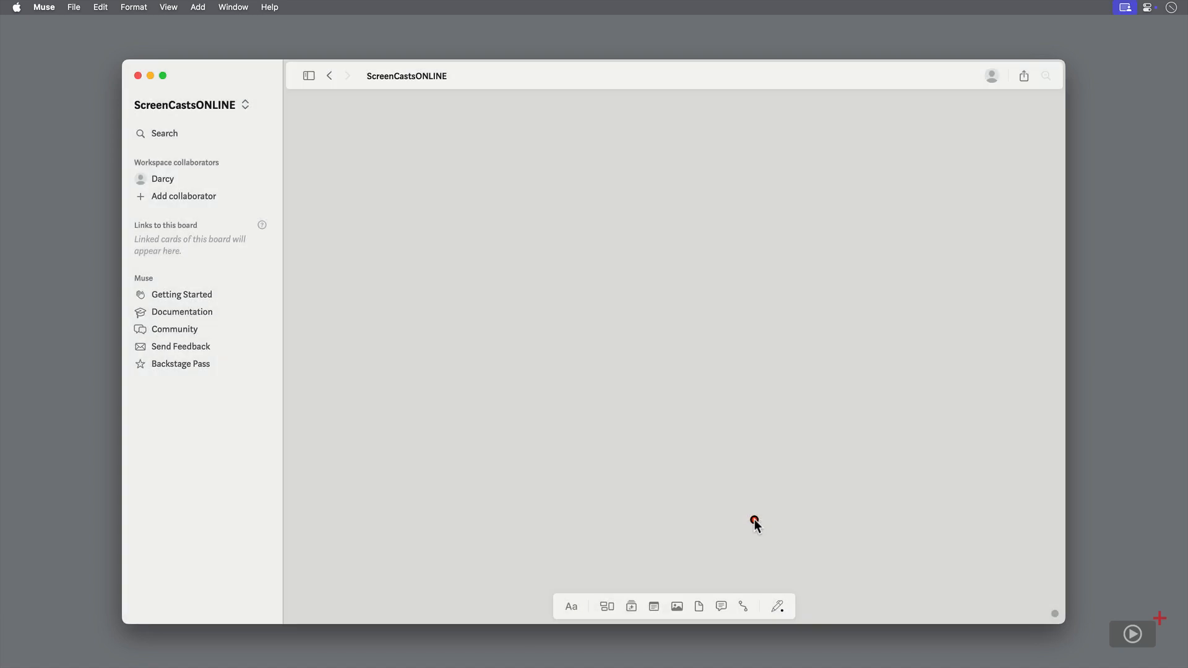
{"action": "left_click", "coordinate": [700, 608]}
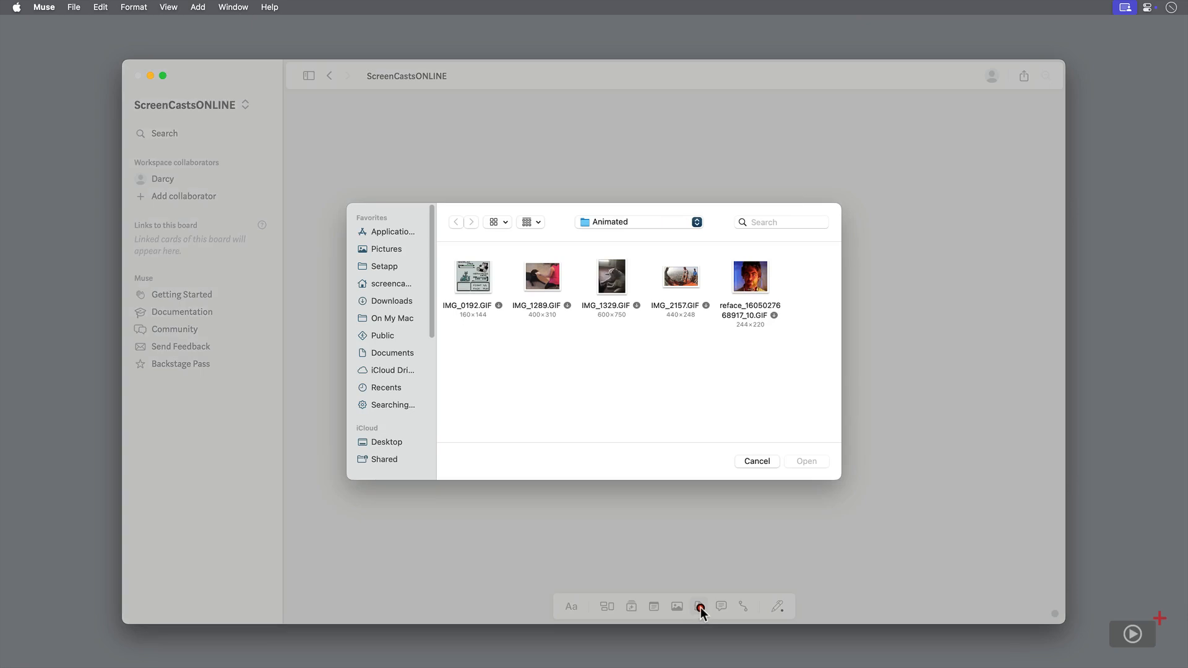
{"action": "left_click", "coordinate": [683, 275]}
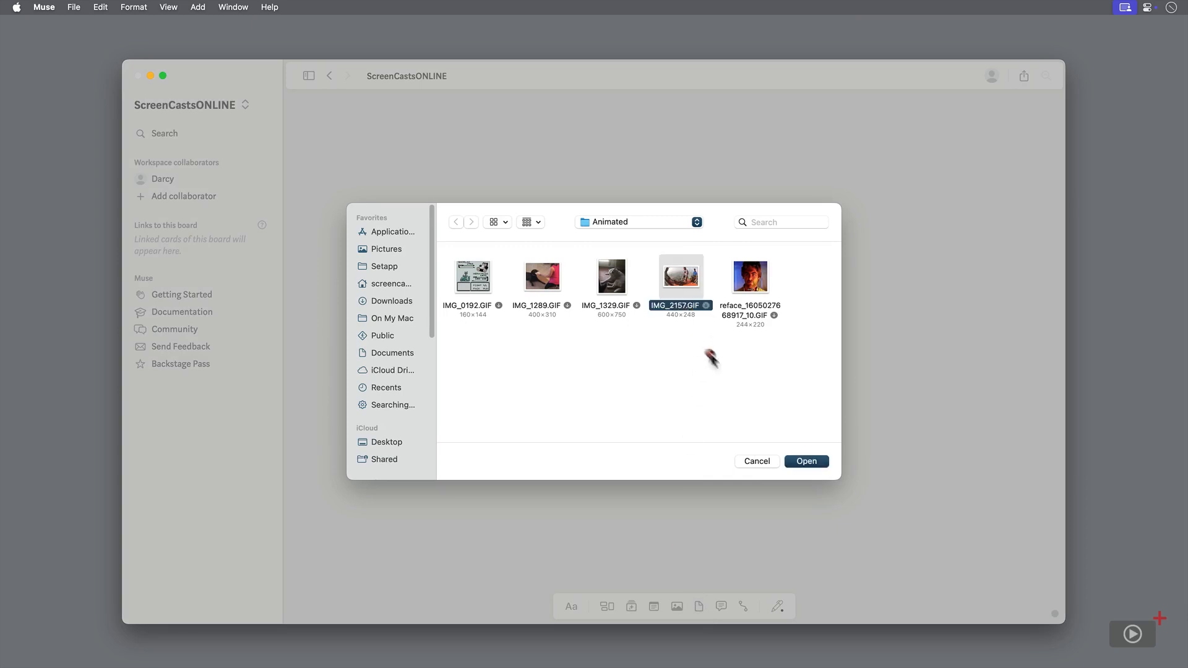
{"action": "left_click", "coordinate": [806, 461]}
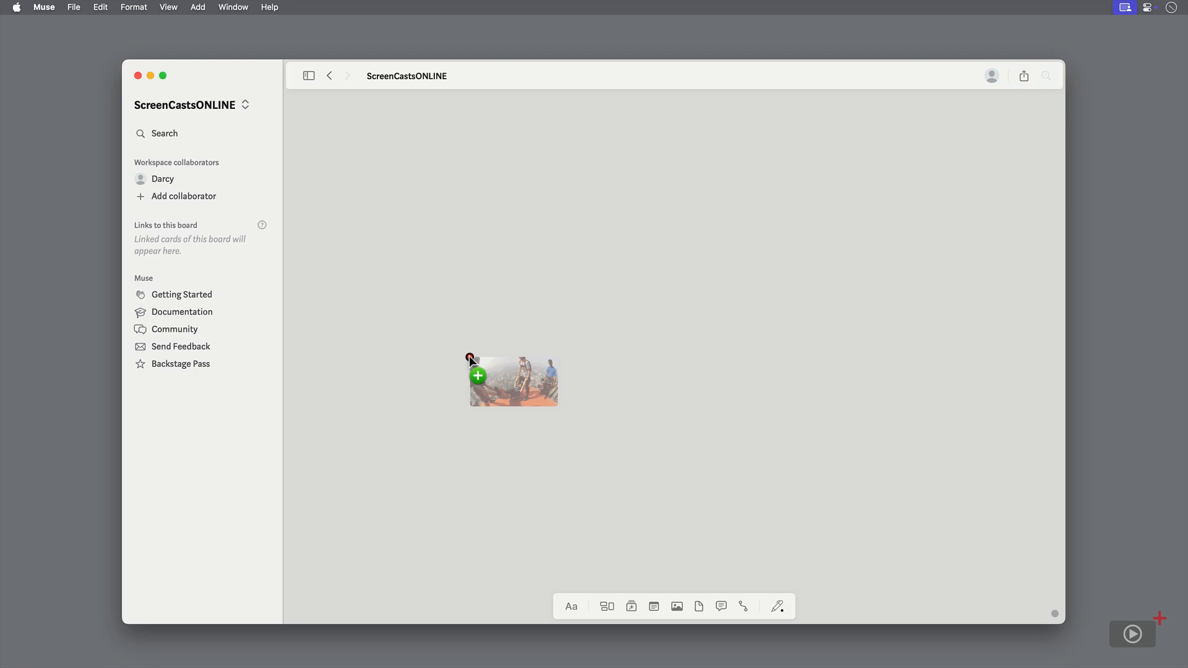
{"action": "left_click_drag", "start_coordinate": [469, 355], "coordinate": [403, 171]}
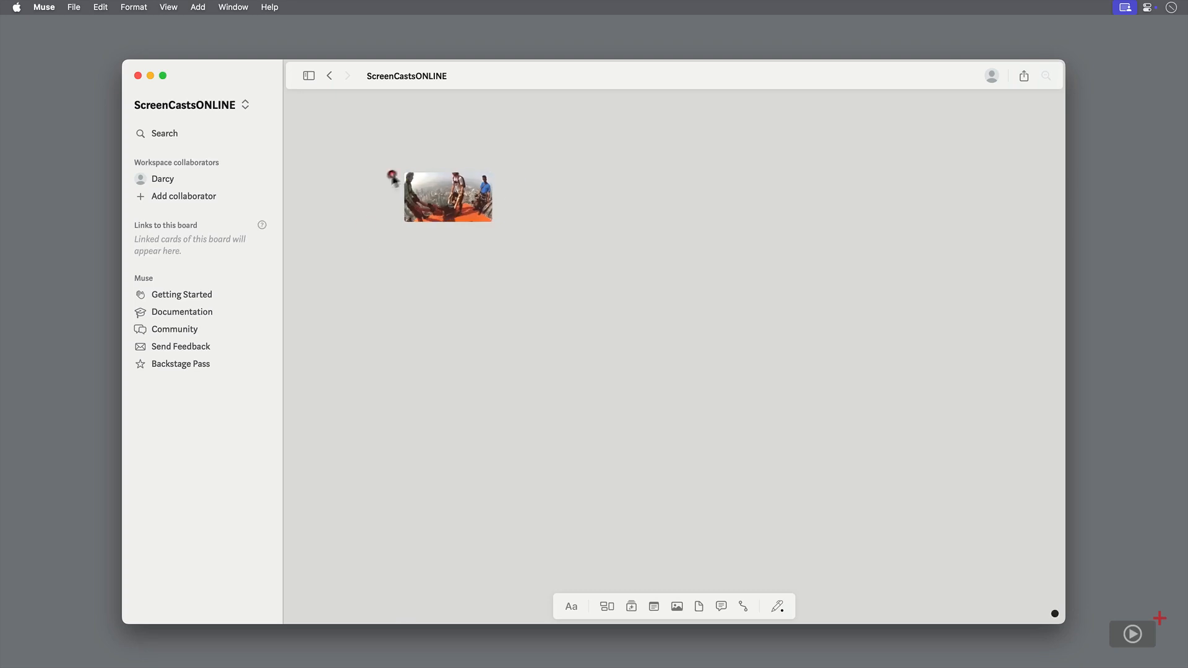
Enlarge the GIF card to about two and a half times its width and move it closer to the board's upper-left corner.
{"action": "left_click", "coordinate": [465, 208]}
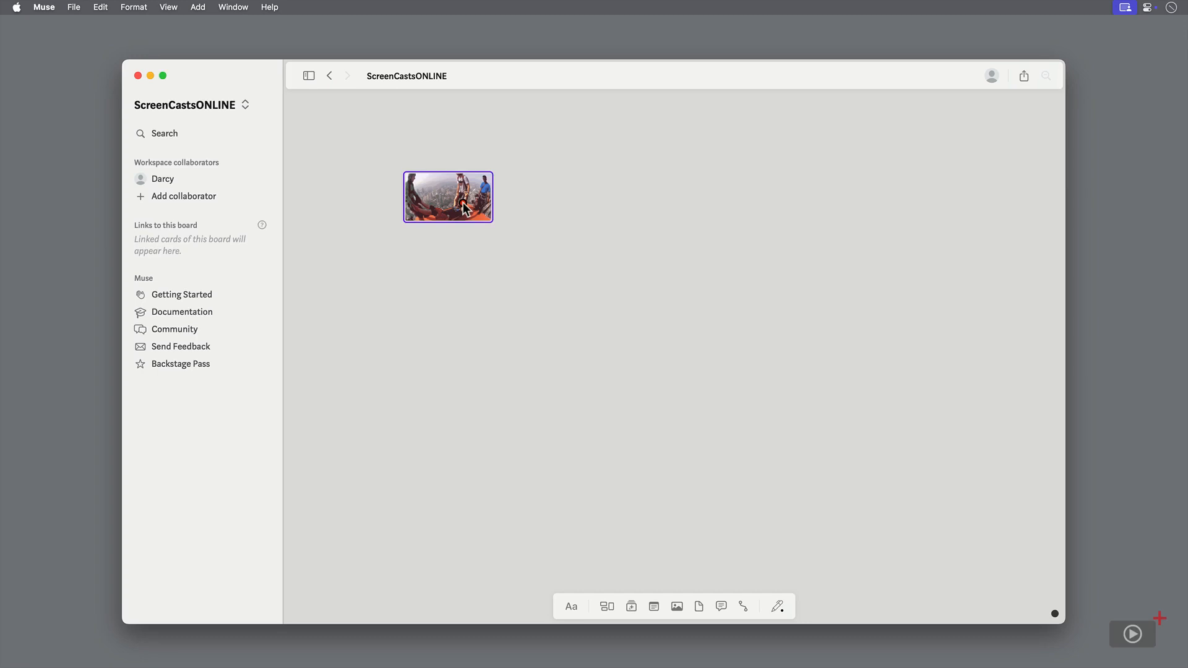
{"action": "left_click_drag", "start_coordinate": [493, 224], "coordinate": [611, 303]}
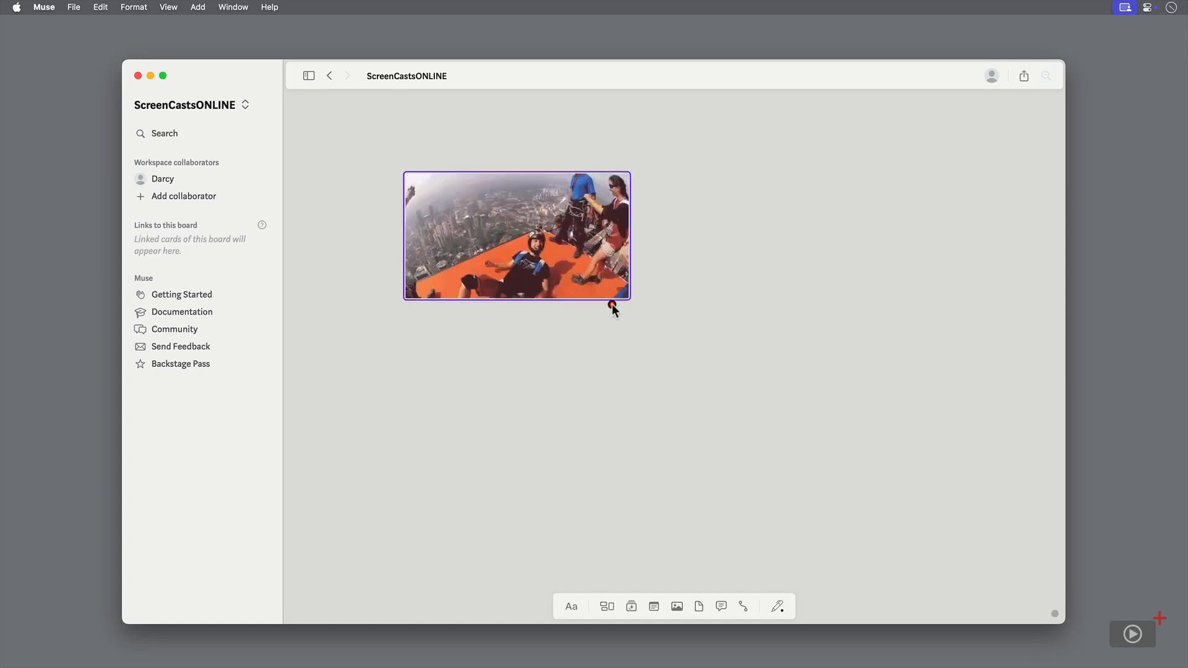
{"action": "left_click_drag", "start_coordinate": [573, 267], "coordinate": [511, 239]}
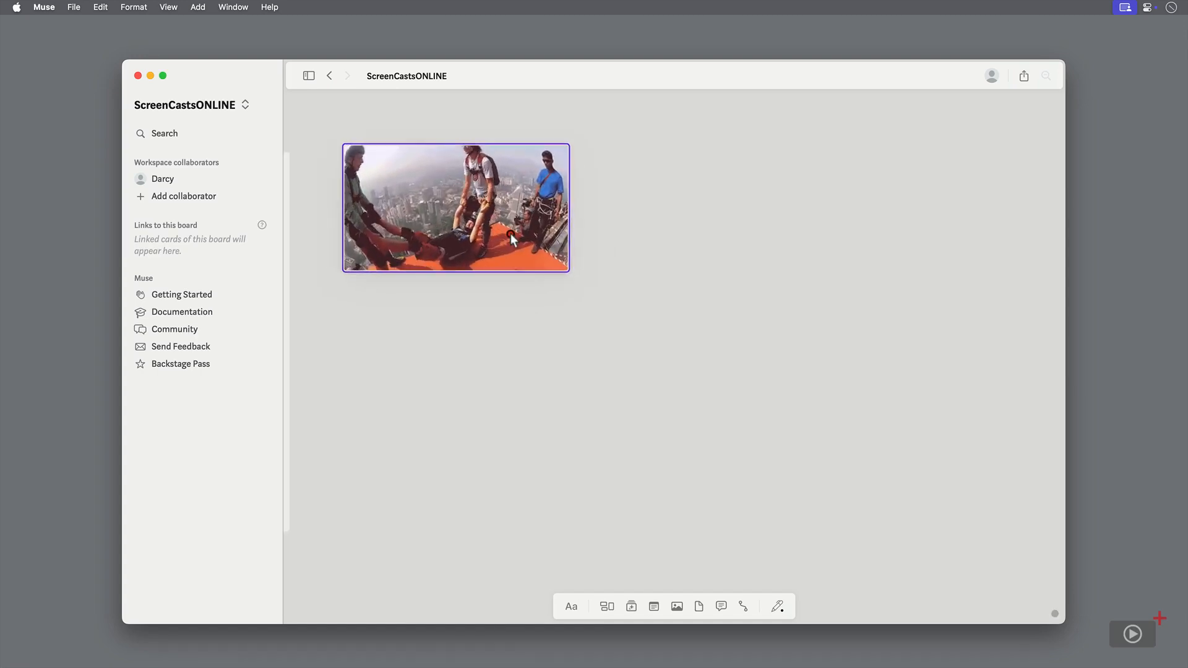
Delete the GIF card from the board.
{"action": "right_click", "coordinate": [511, 238]}
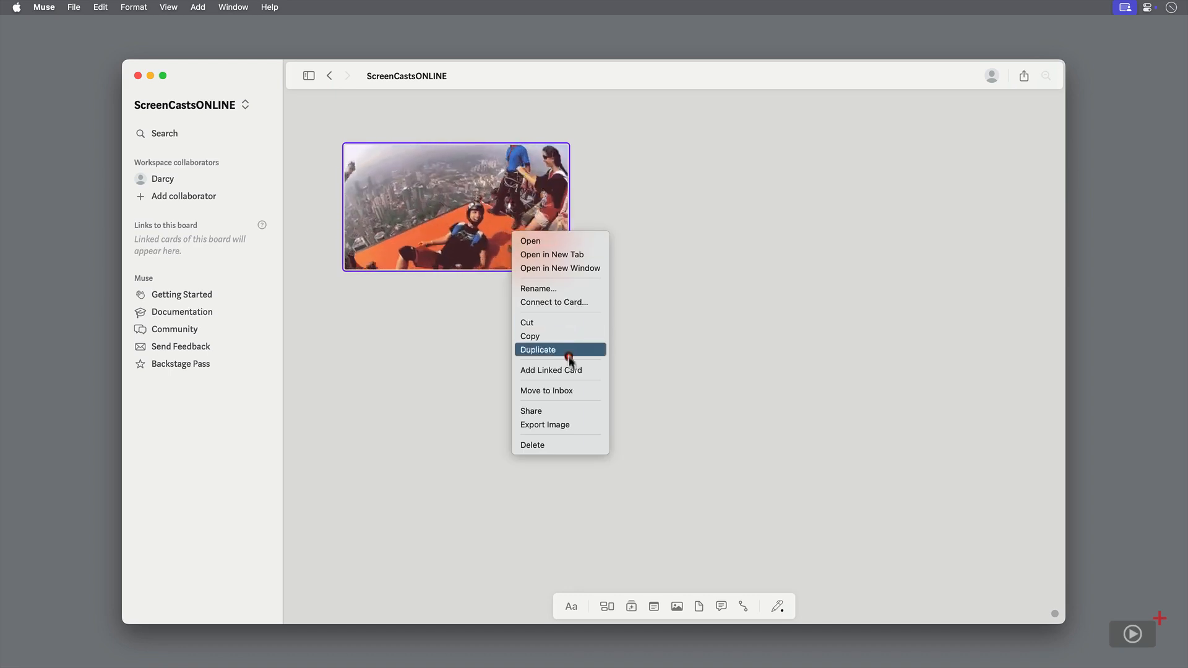
{"action": "left_click", "coordinate": [566, 444]}
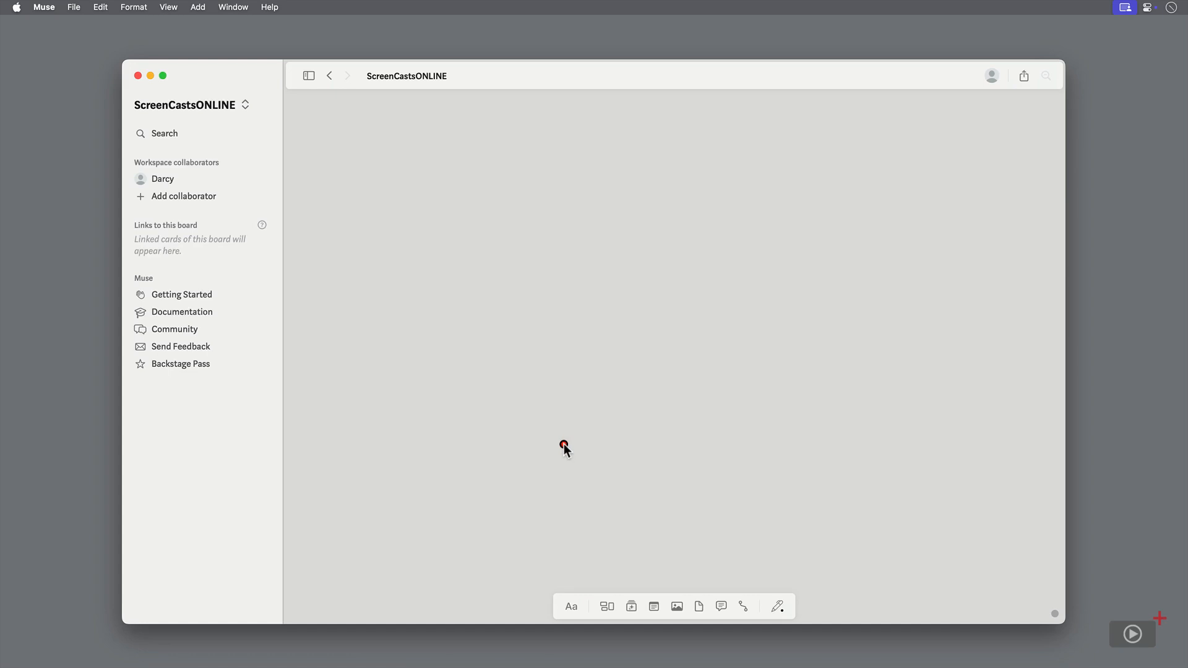
Insert IMG_2799.HEIC from the Live Photos folder inside Photos, place it in the board's upper-left area and enlarge it.
{"action": "left_click", "coordinate": [700, 605]}
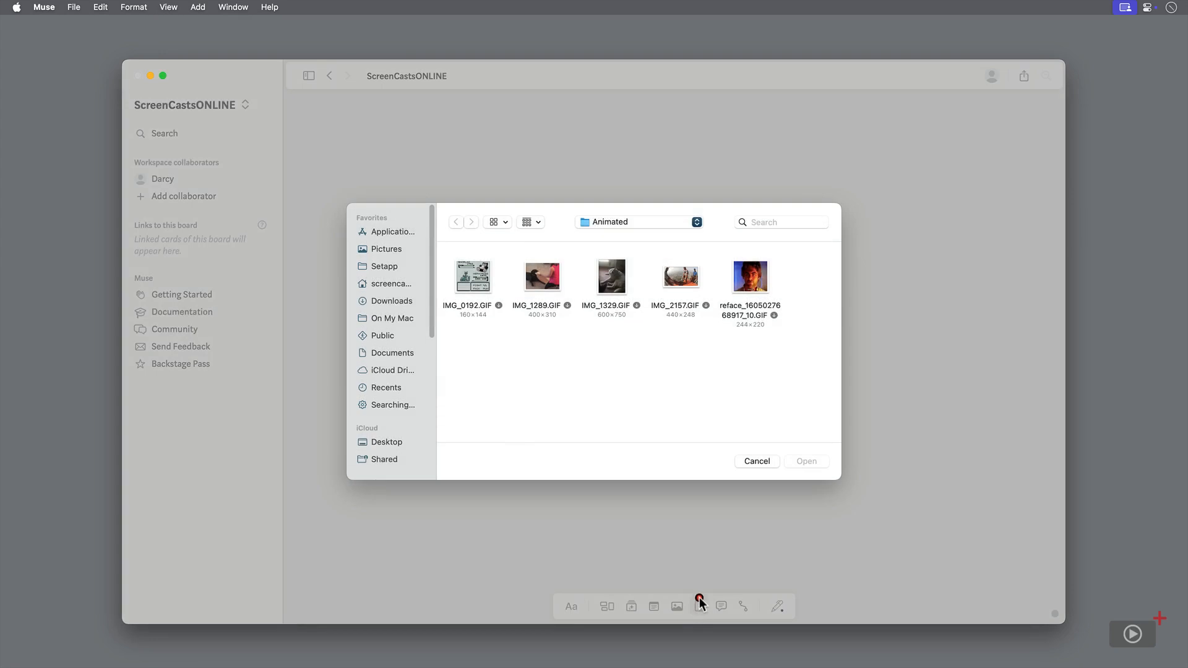
{"action": "left_click", "coordinate": [696, 222]}
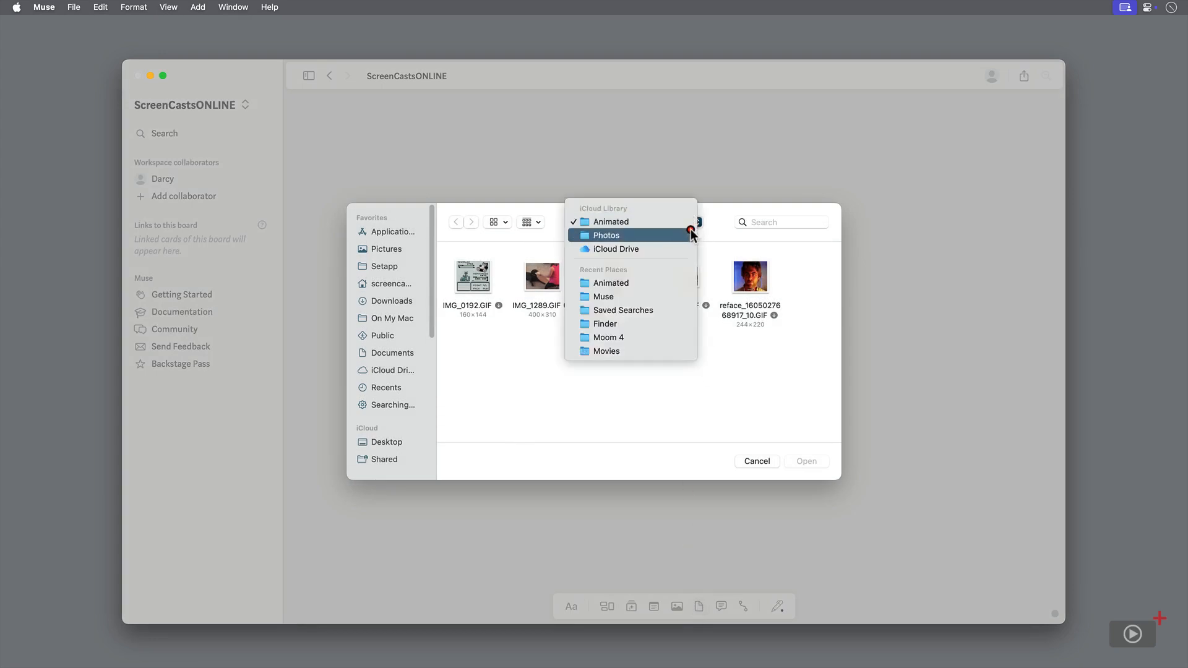
{"action": "left_click", "coordinate": [692, 234]}
{"action": "double_click", "coordinate": [638, 272]}
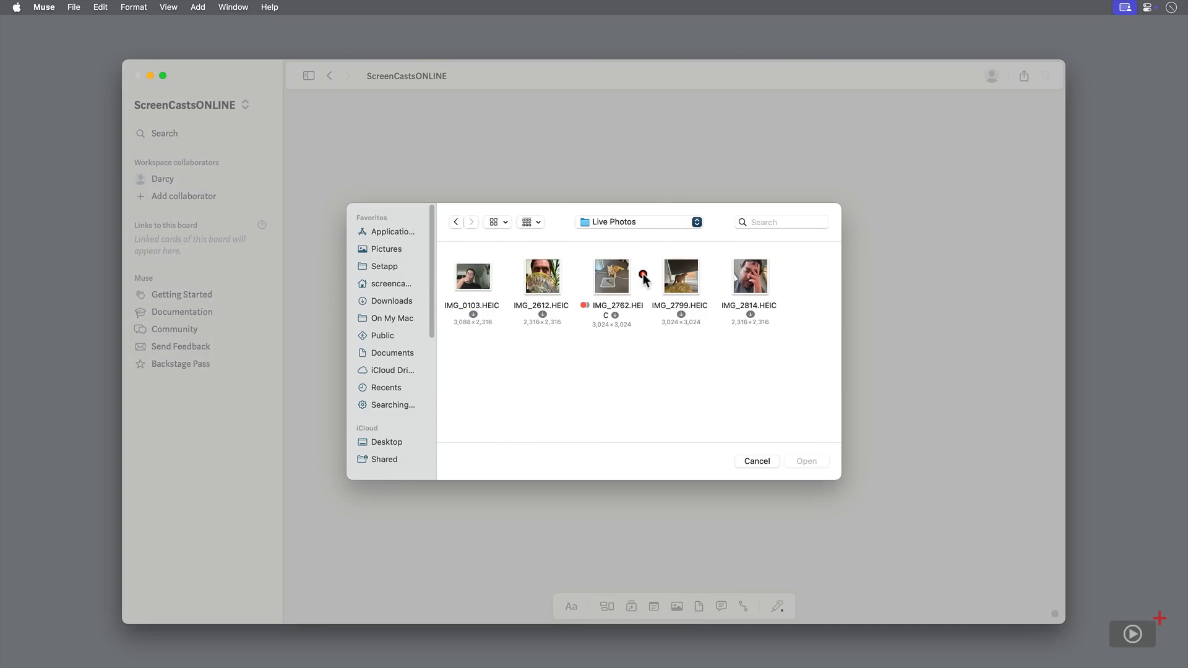
{"action": "left_click", "coordinate": [675, 279]}
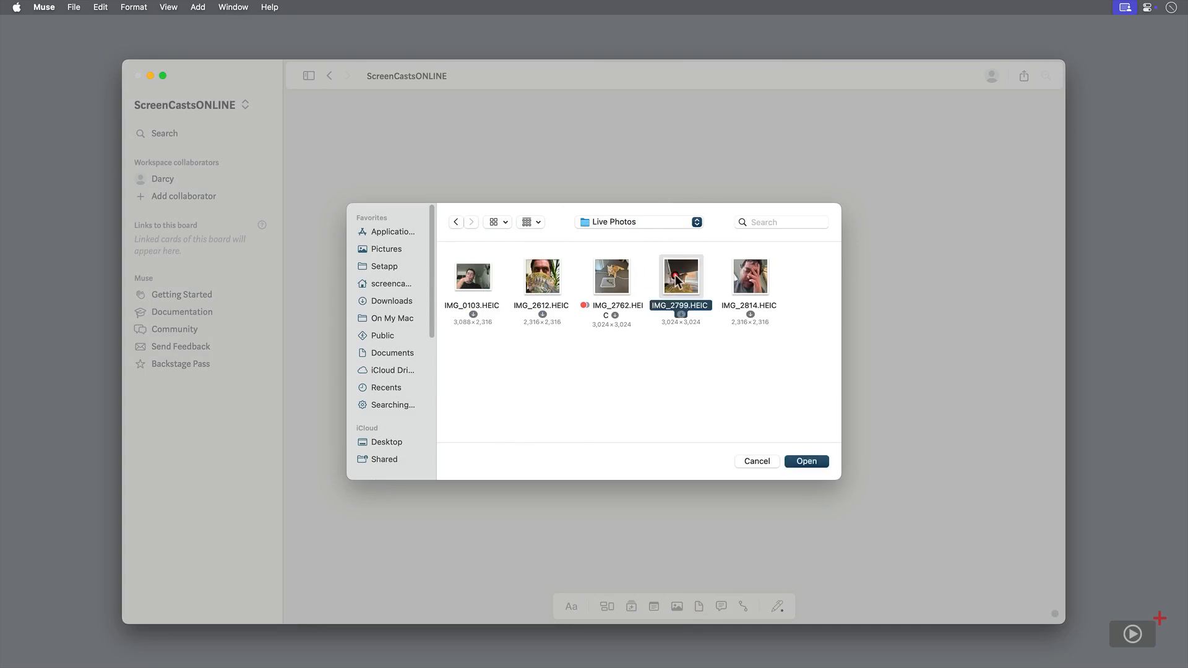
{"action": "left_click", "coordinate": [808, 462]}
{"action": "left_click", "coordinate": [363, 162]}
{"action": "left_click_drag", "start_coordinate": [413, 220], "coordinate": [518, 288]}
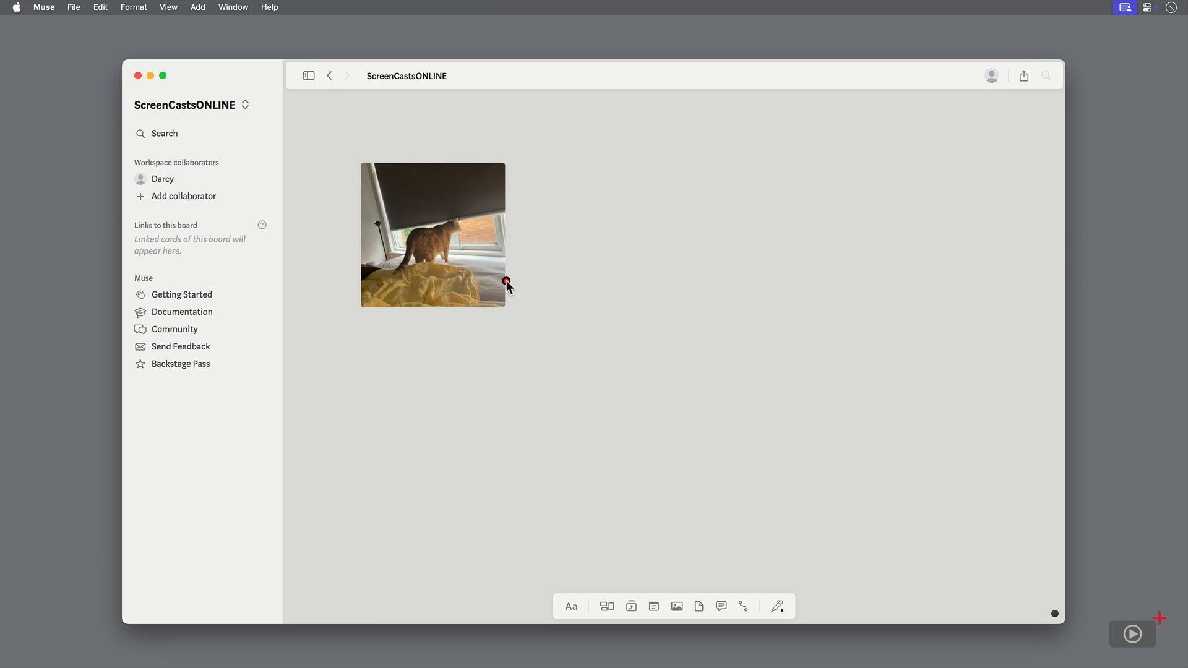
Insert the video IMG_0149.MOV from the Video folder inside Photos and place it well to the right of the cat photo.
{"action": "left_click", "coordinate": [697, 605]}
{"action": "left_click", "coordinate": [684, 224]}
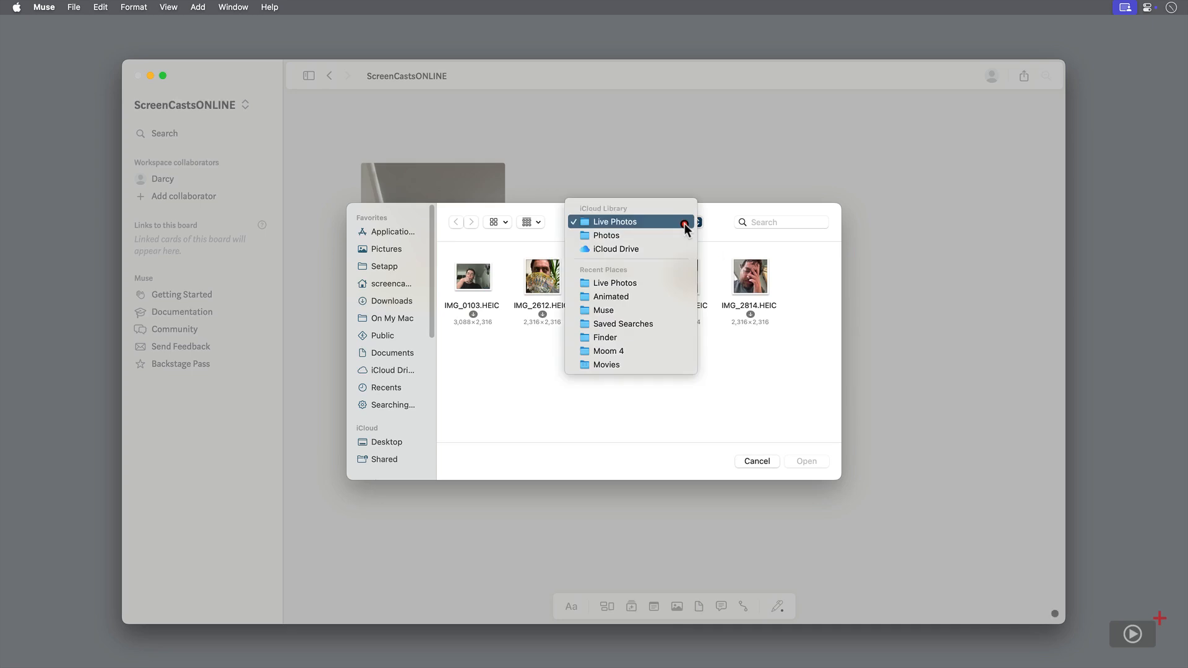
{"action": "left_click", "coordinate": [675, 234]}
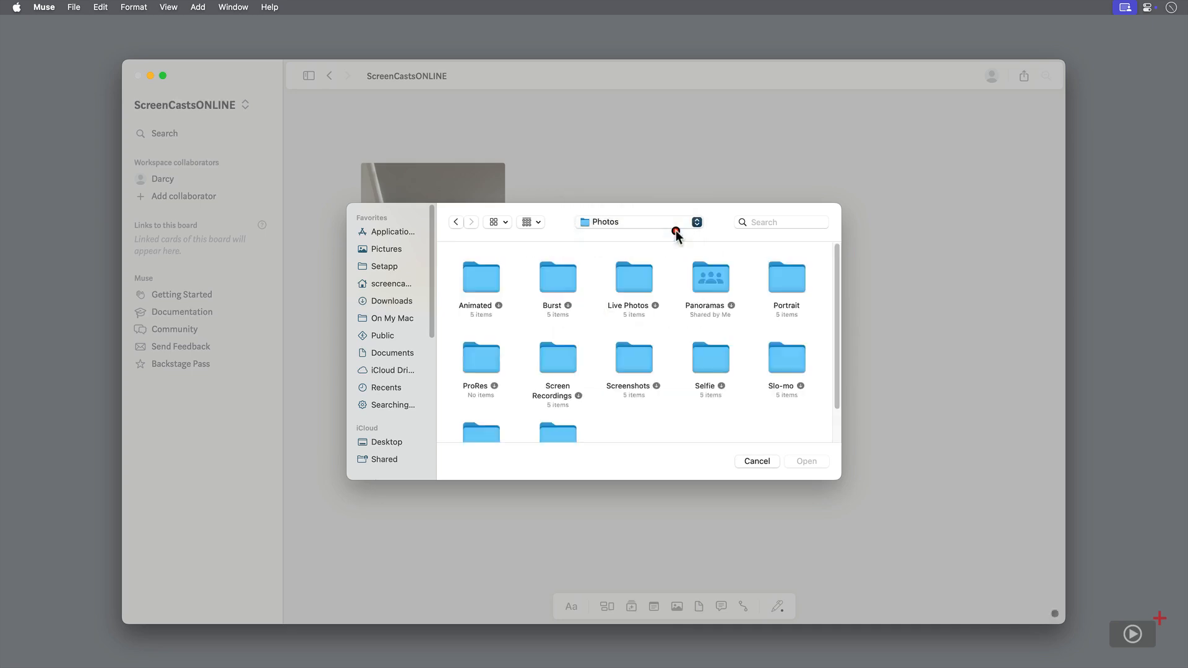
{"action": "scroll", "coordinate": [682, 266], "scroll_direction": "down", "scroll_amount": 2}
{"action": "left_click", "coordinate": [566, 389]}
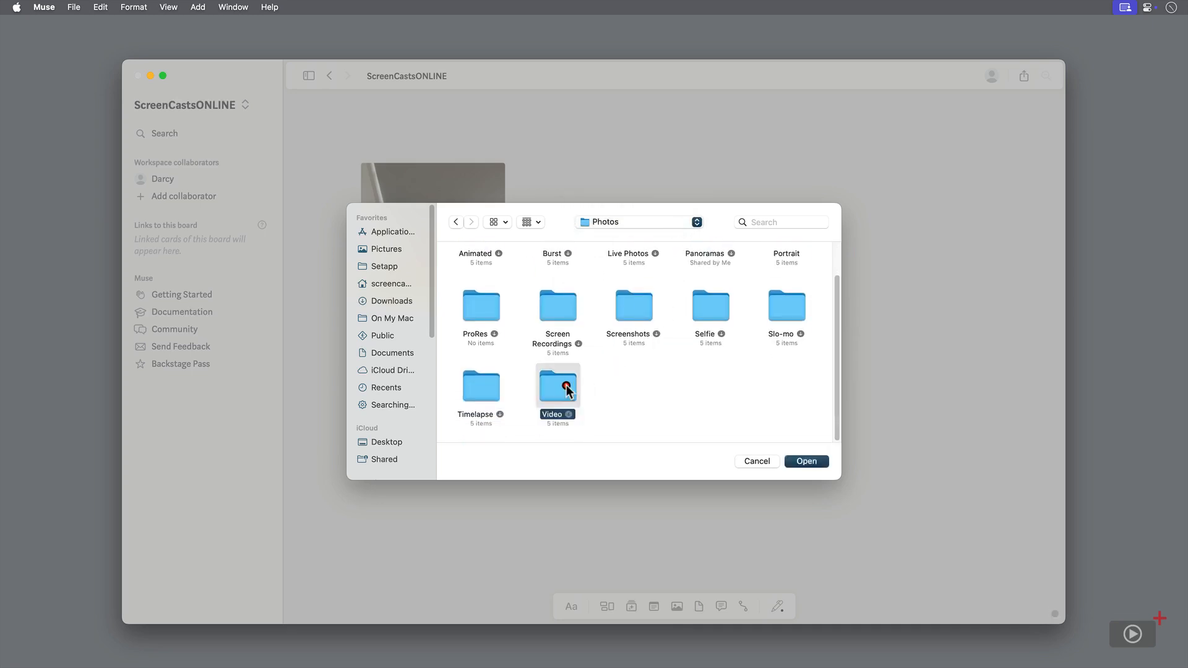
{"action": "double_click", "coordinate": [566, 388]}
{"action": "left_click", "coordinate": [541, 285]}
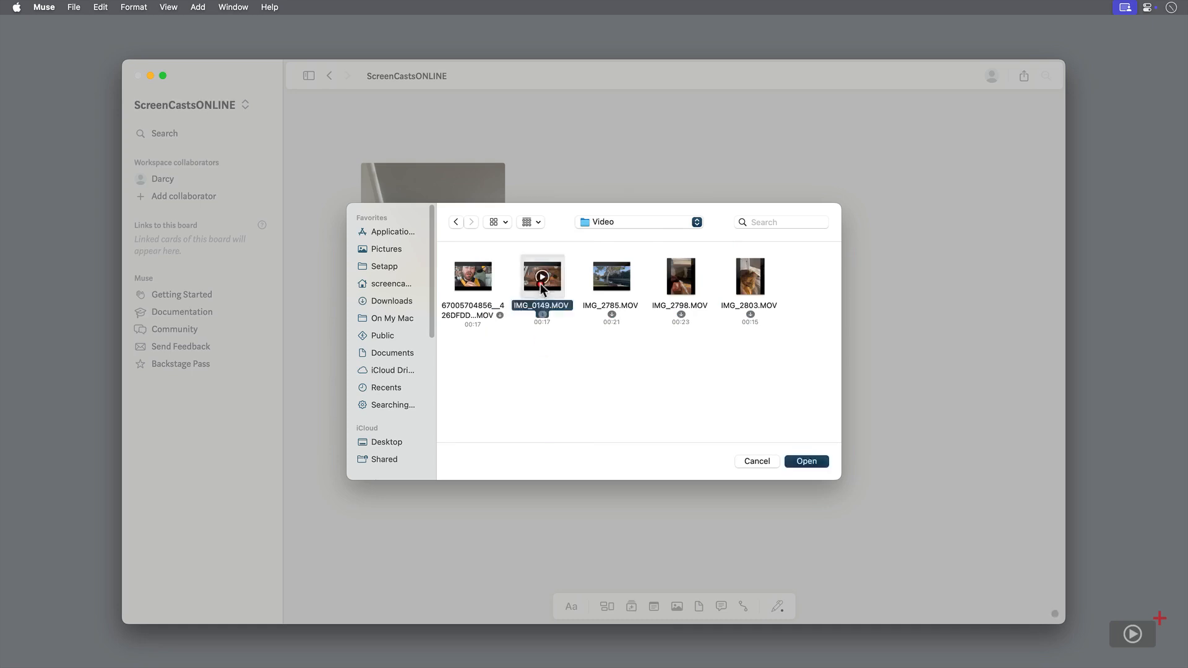
{"action": "double_click", "coordinate": [541, 285]}
{"action": "left_click_drag", "start_coordinate": [539, 283], "coordinate": [782, 236]}
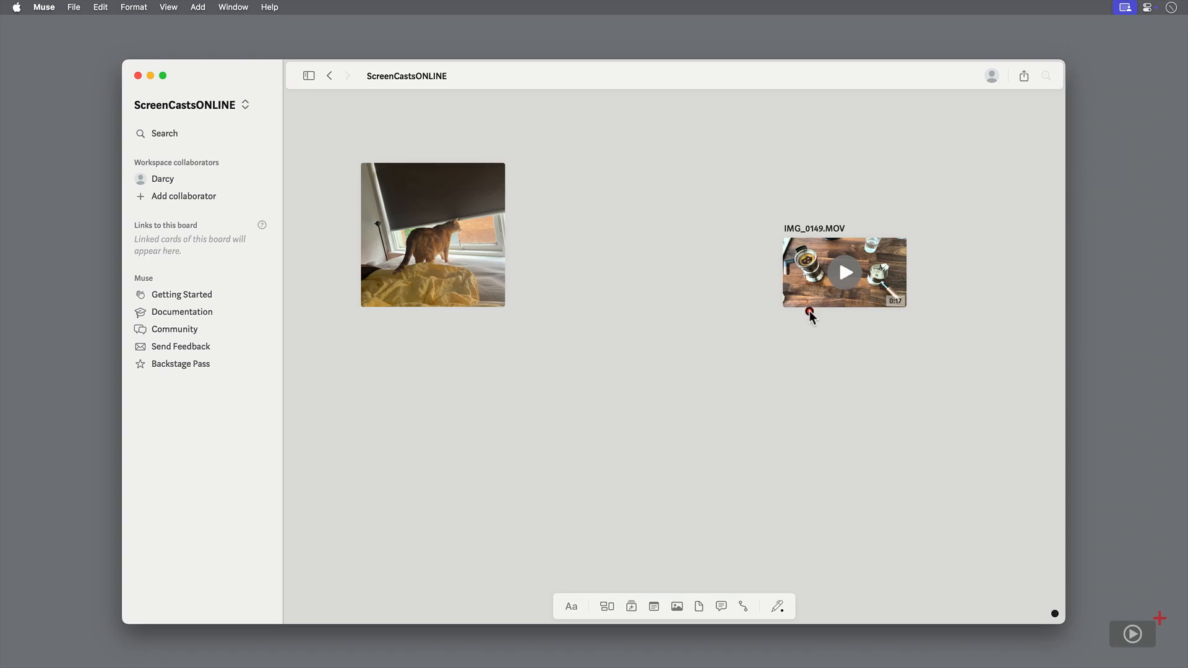
Play the inserted video directly on the board, then stop playback.
{"action": "left_click", "coordinate": [849, 271]}
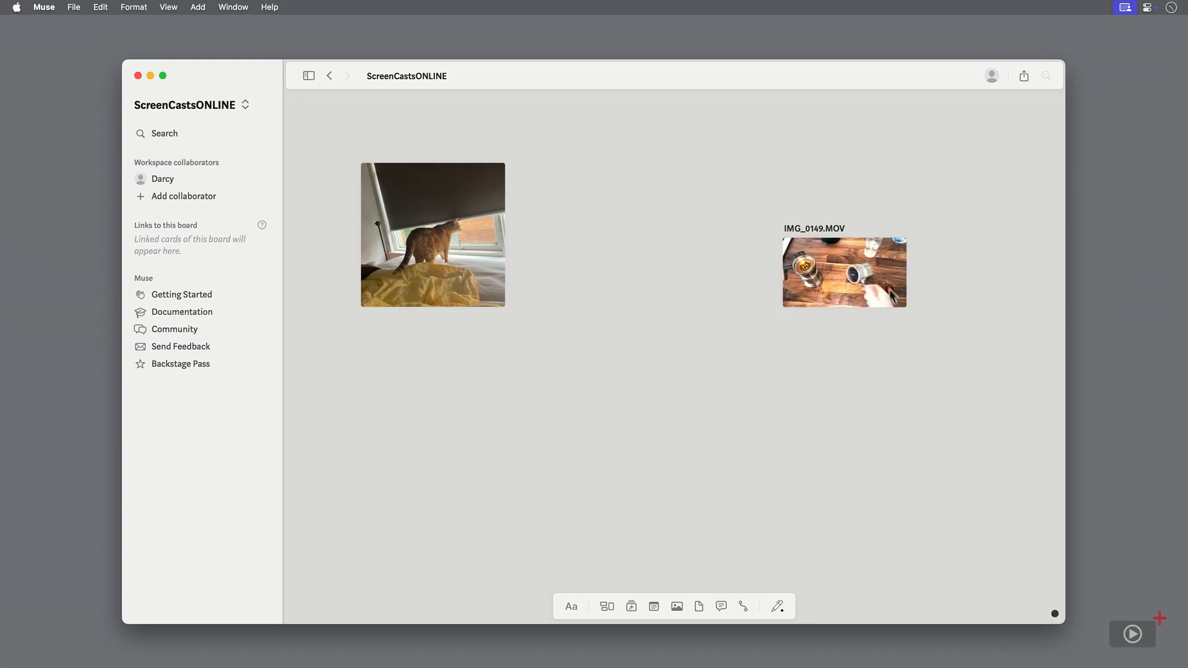
{"action": "left_click", "coordinate": [839, 271]}
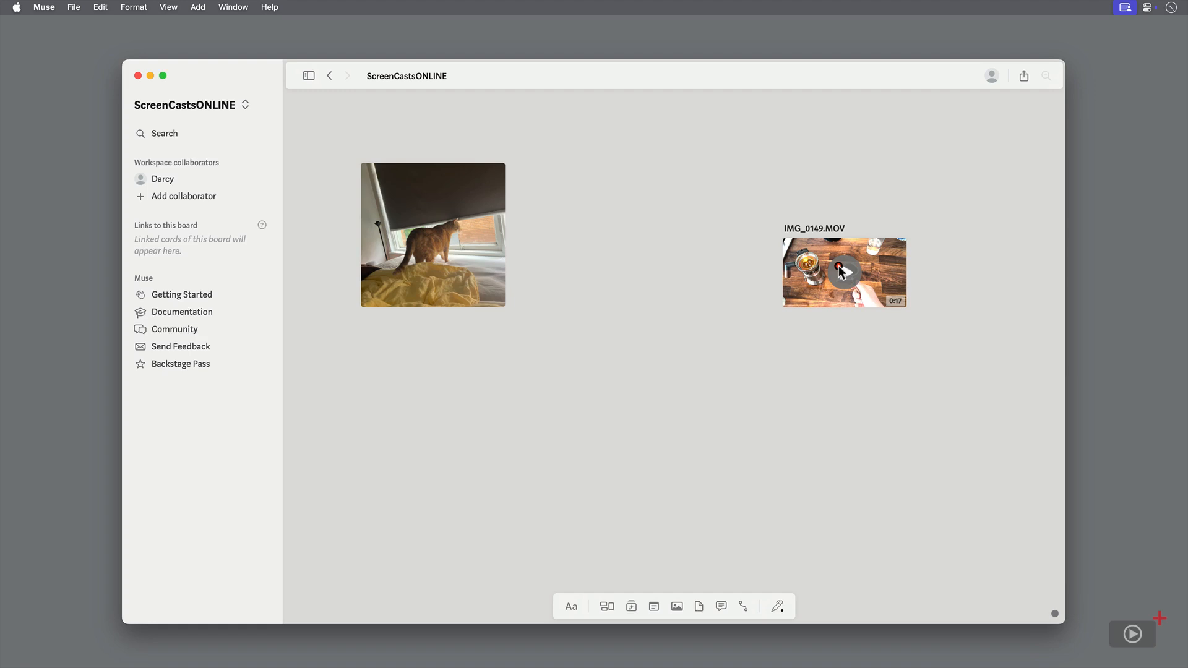
Rename the video card to 9Barista and move it up toward the board's upper-right corner.
{"action": "double_click", "coordinate": [814, 229]}
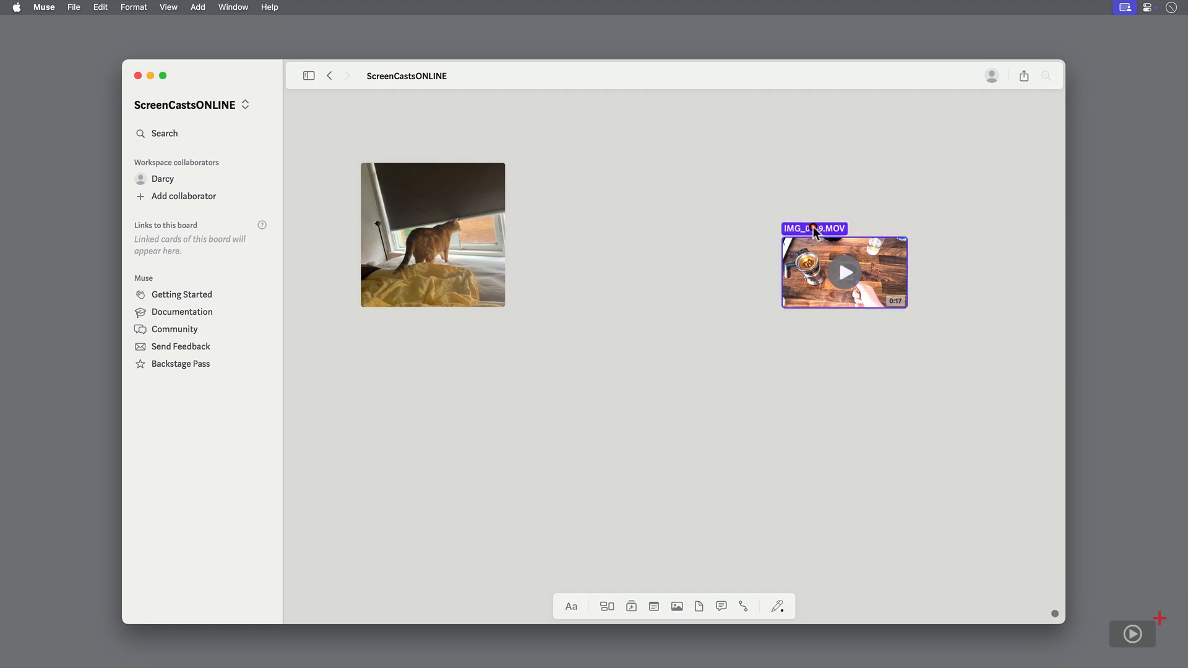
{"action": "type", "text": "9Barista"}
{"action": "key", "text": "Return"}
{"action": "left_click_drag", "start_coordinate": [796, 281], "coordinate": [837, 226]}
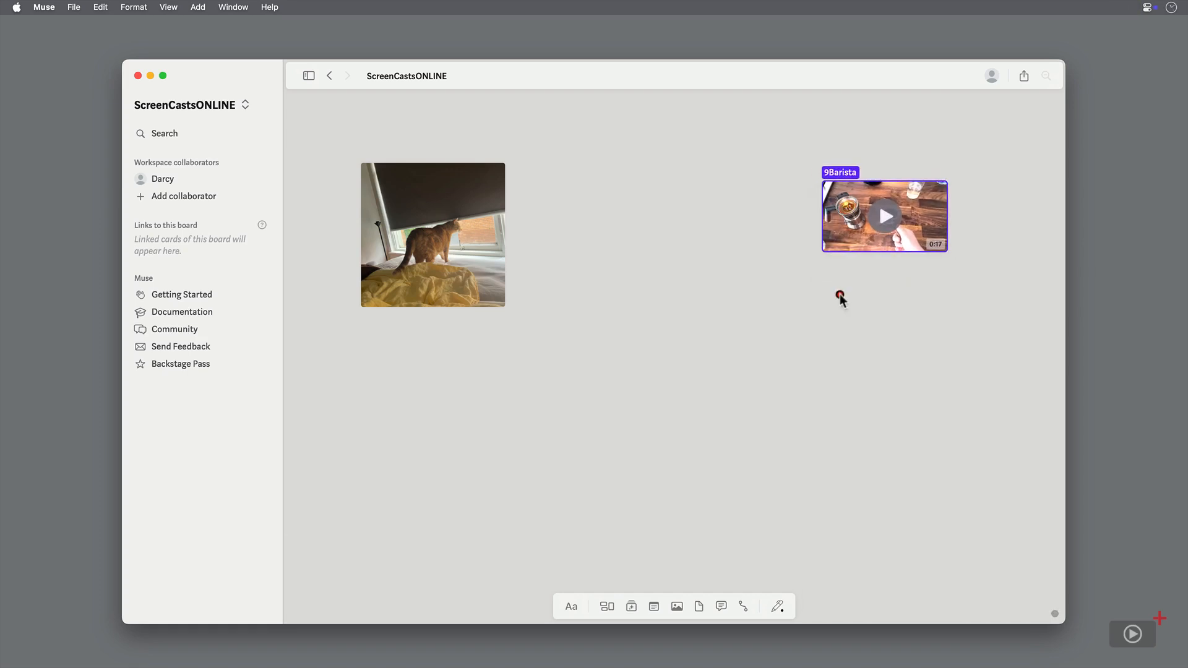
Insert the Mac Pro 2022 Article document from the Articles folder and place it below the cat photo.
{"action": "left_click", "coordinate": [699, 607]}
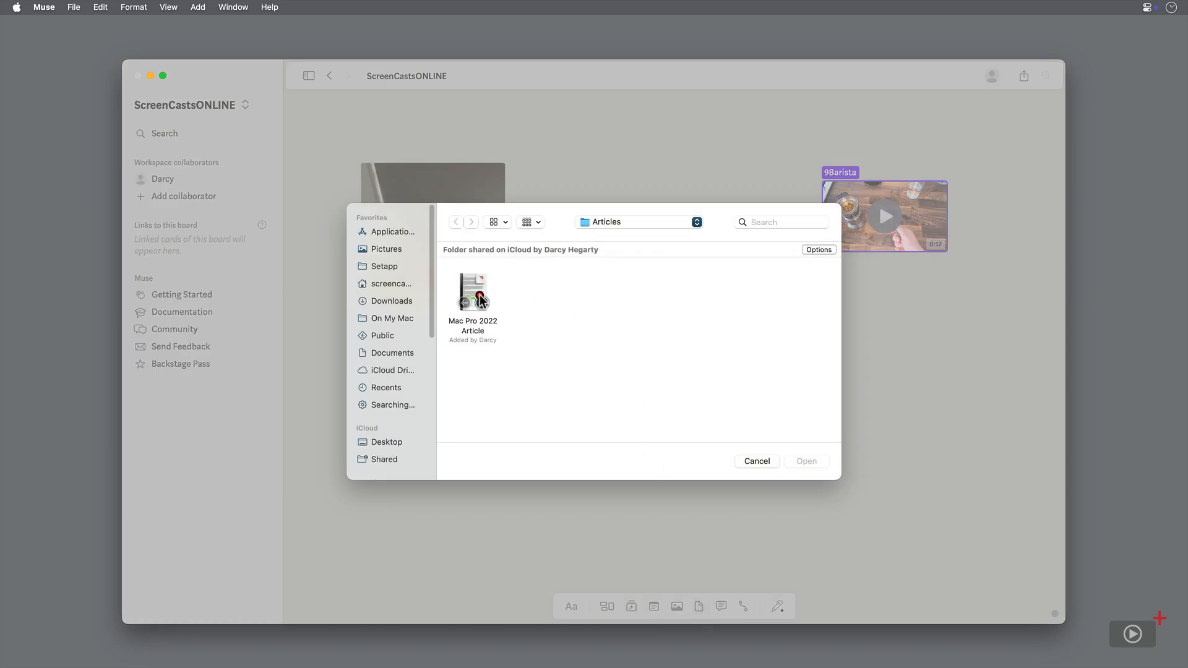
{"action": "left_click", "coordinate": [493, 297]}
{"action": "left_click", "coordinate": [800, 461]}
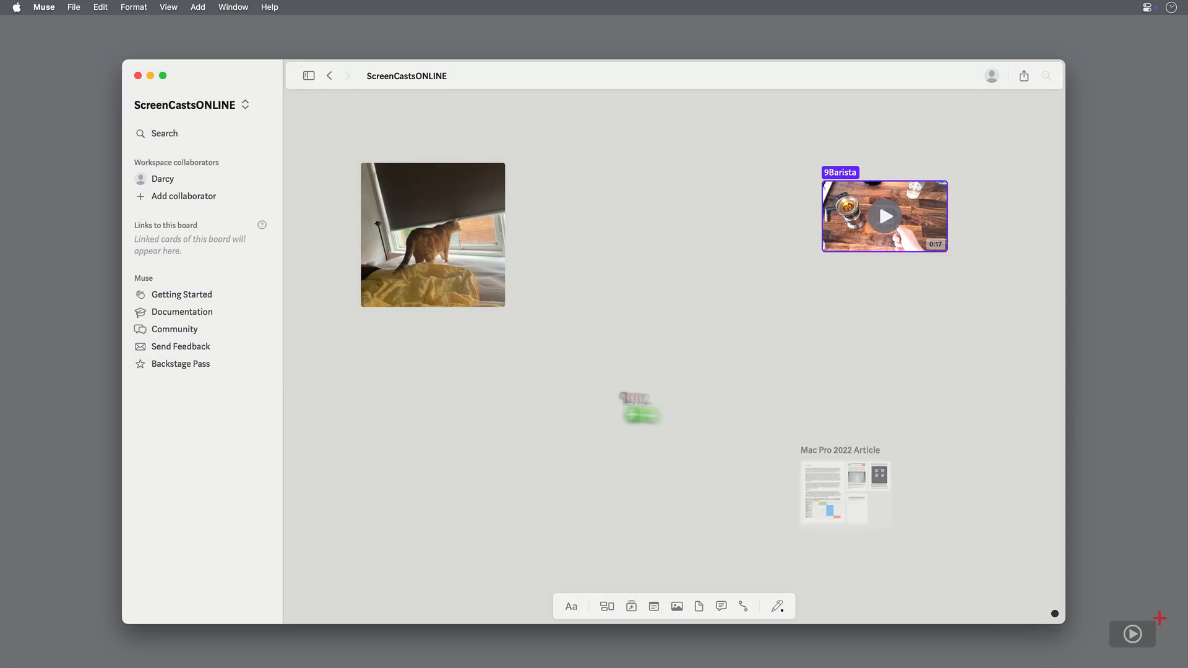
{"action": "left_click", "coordinate": [377, 347]}
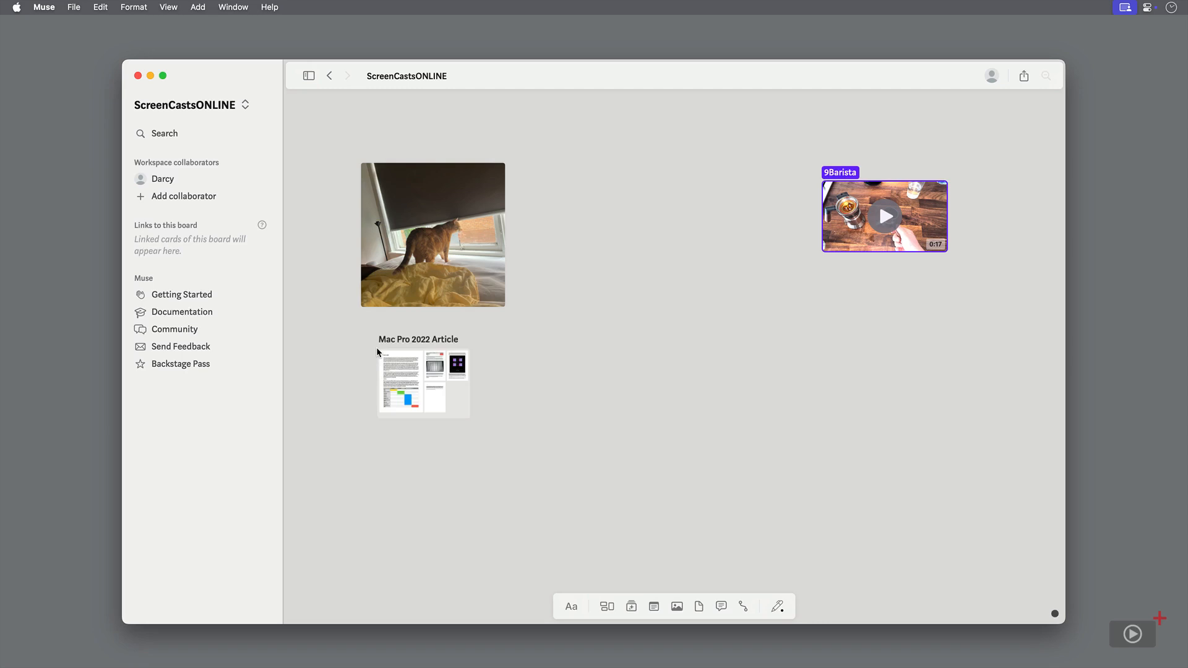
Open the Mac Pro 2022 Article card to view its pages, then return to the ScreenCastsONLINE board.
{"action": "left_click", "coordinate": [435, 364]}
{"action": "left_click", "coordinate": [435, 364]}
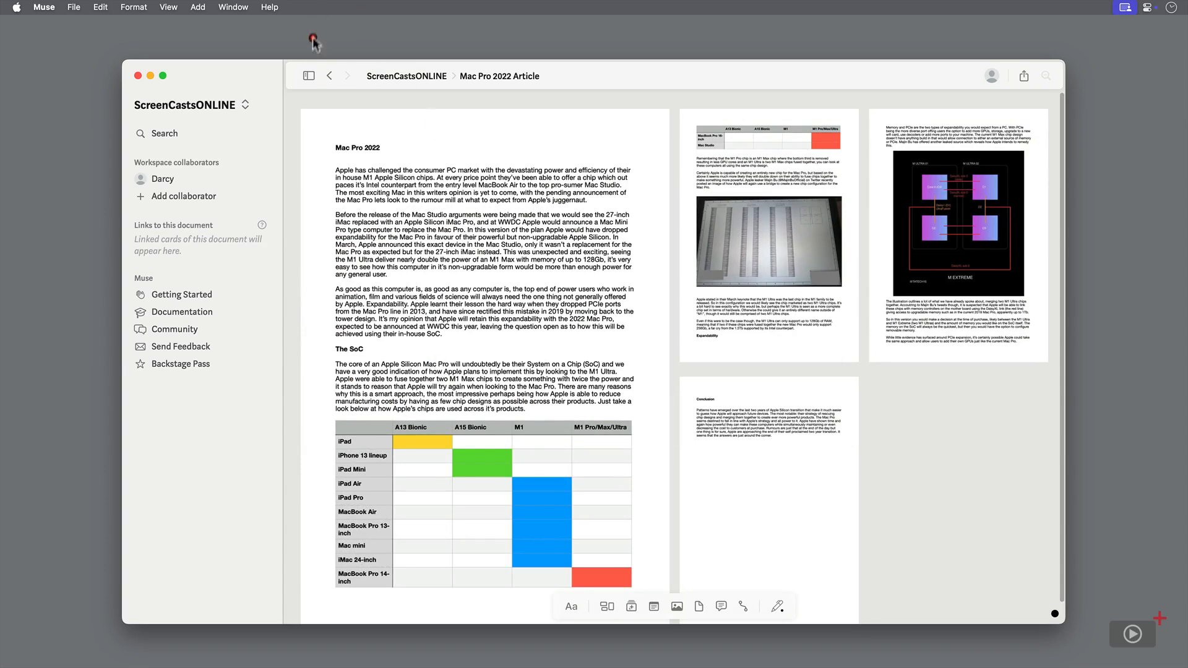
{"action": "left_click", "coordinate": [331, 76]}
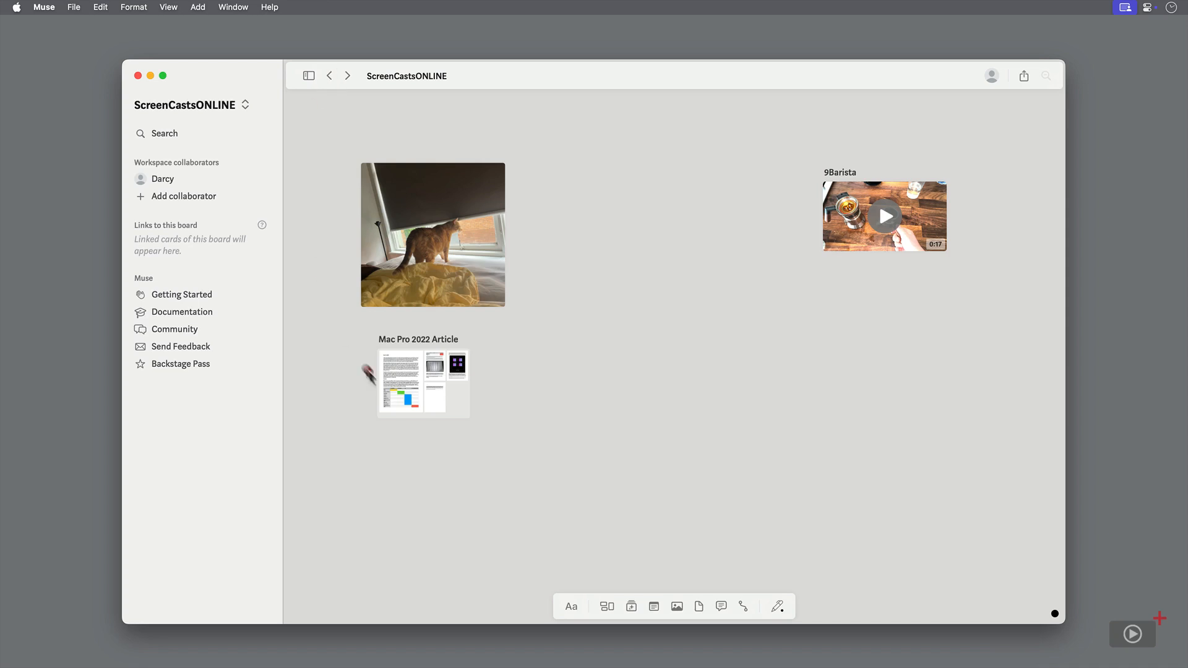
Enlarge the Mac Pro 2022 Article card until its pages are readable at a glance and align it below the cat photo.
{"action": "left_click_drag", "start_coordinate": [454, 405], "coordinate": [544, 518]}
{"action": "left_click_drag", "start_coordinate": [549, 477], "coordinate": [525, 463]}
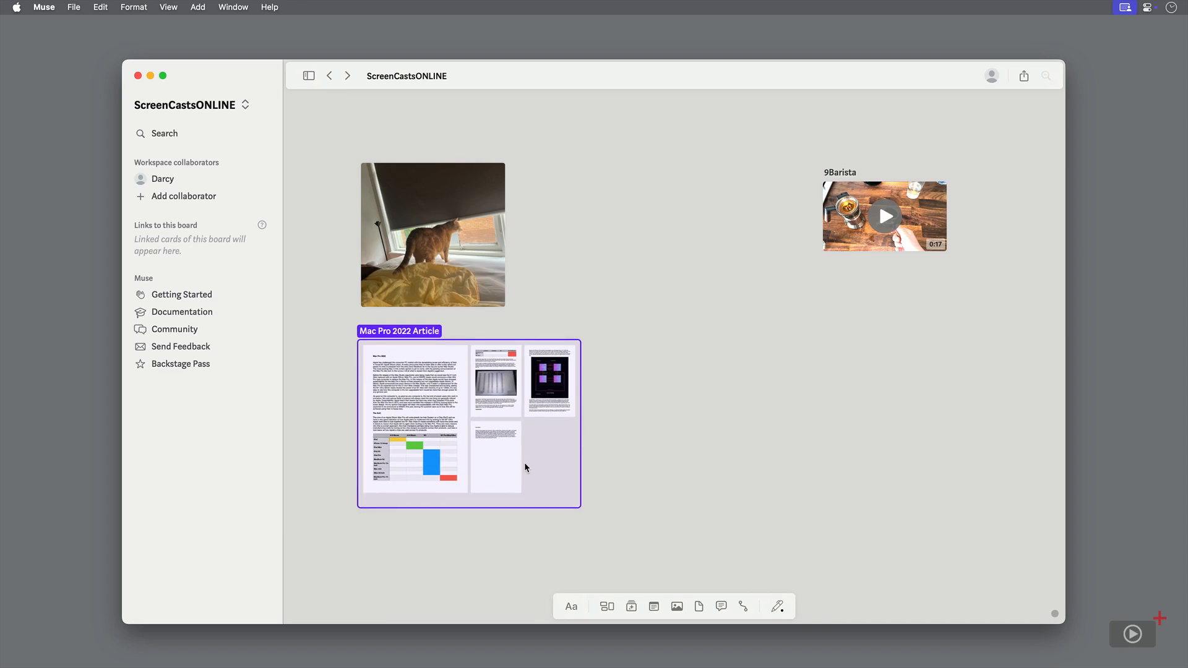
{"action": "left_click", "coordinate": [848, 315]}
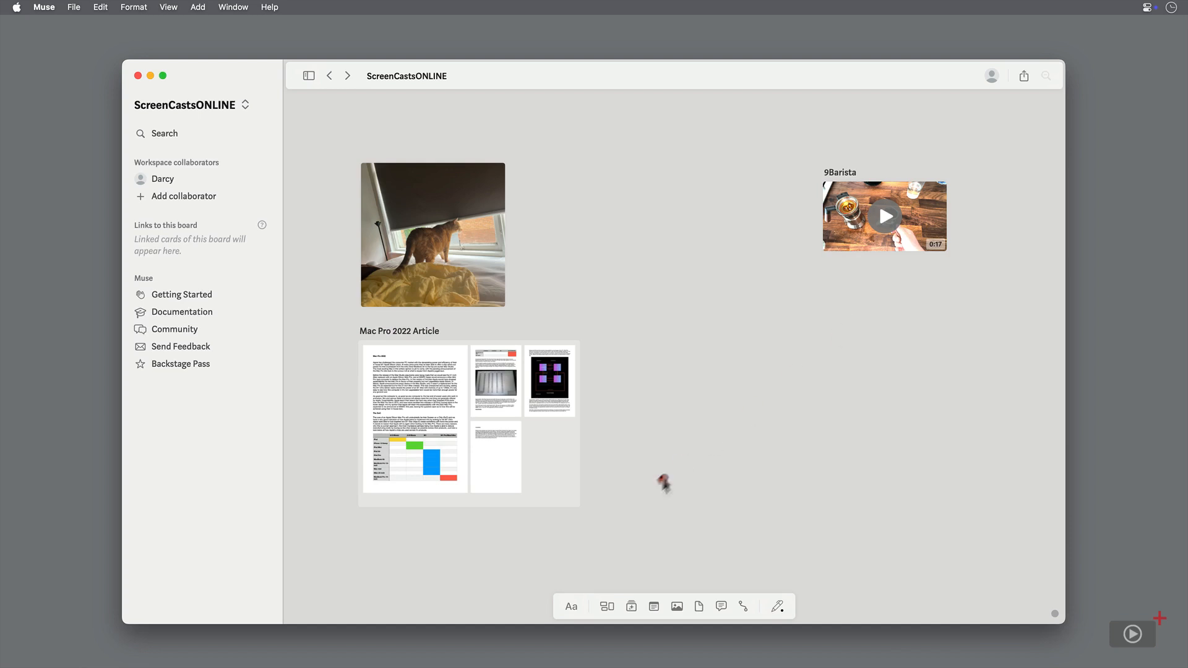
Add a text block below the 9Barista video reading "ScreenCastsOnline Presenters".
{"action": "left_click", "coordinate": [571, 608]}
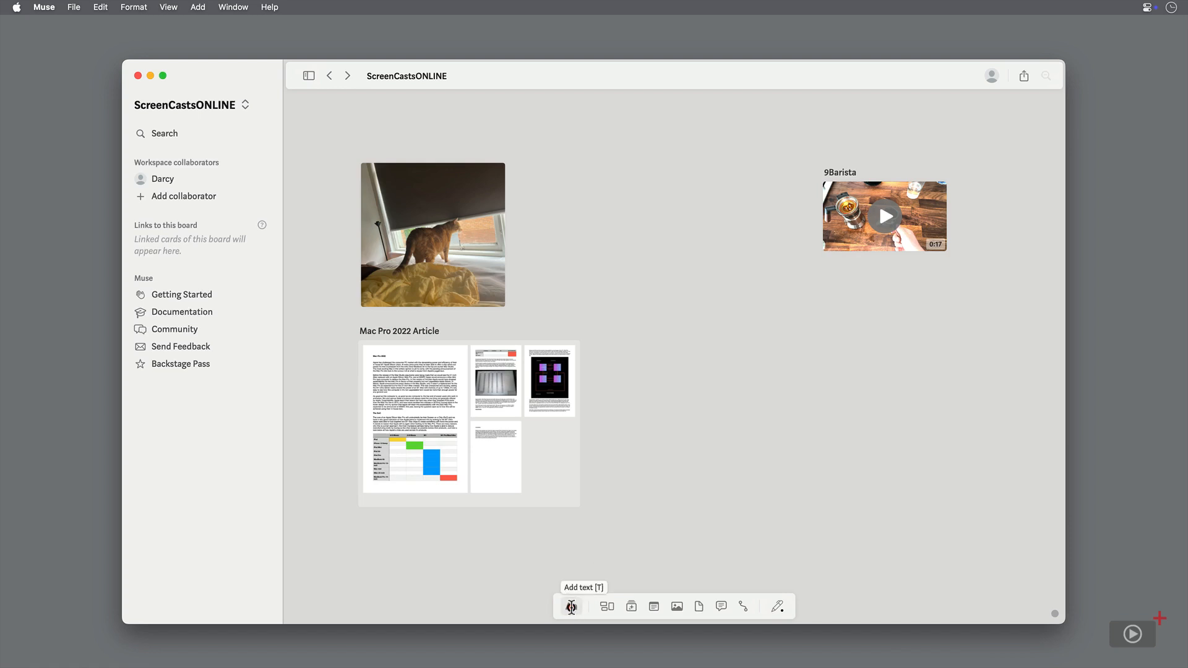
{"action": "left_click_drag", "start_coordinate": [571, 607], "coordinate": [834, 332]}
{"action": "left_click", "coordinate": [809, 318]}
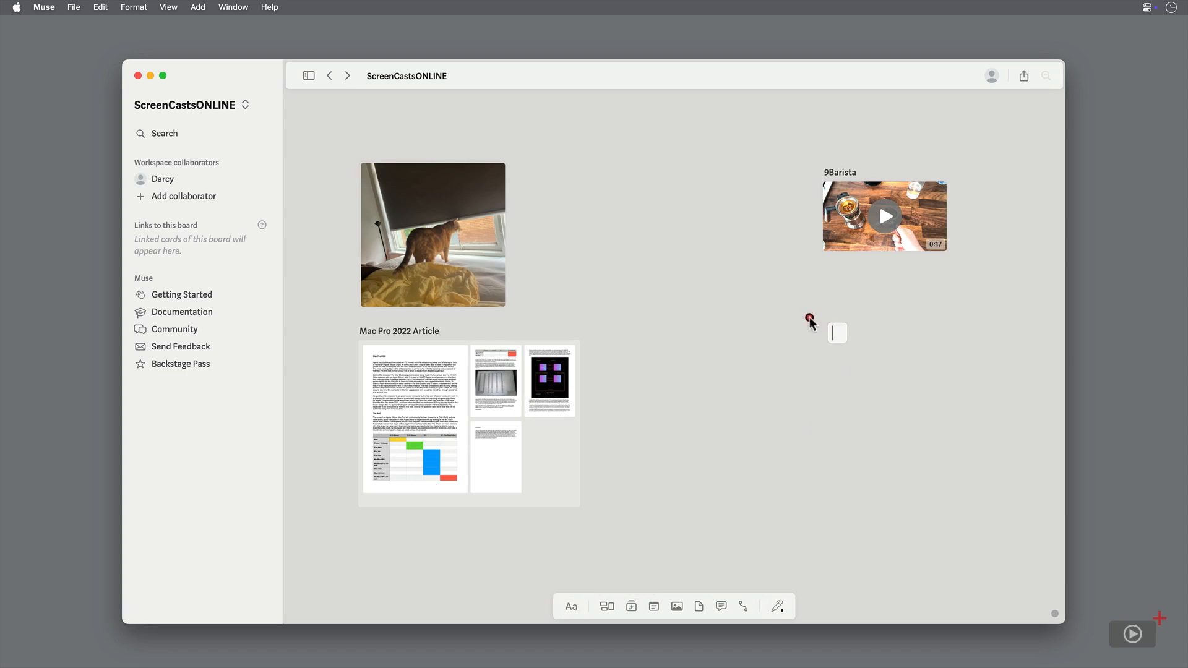
{"action": "type", "text": "ScreenC"}
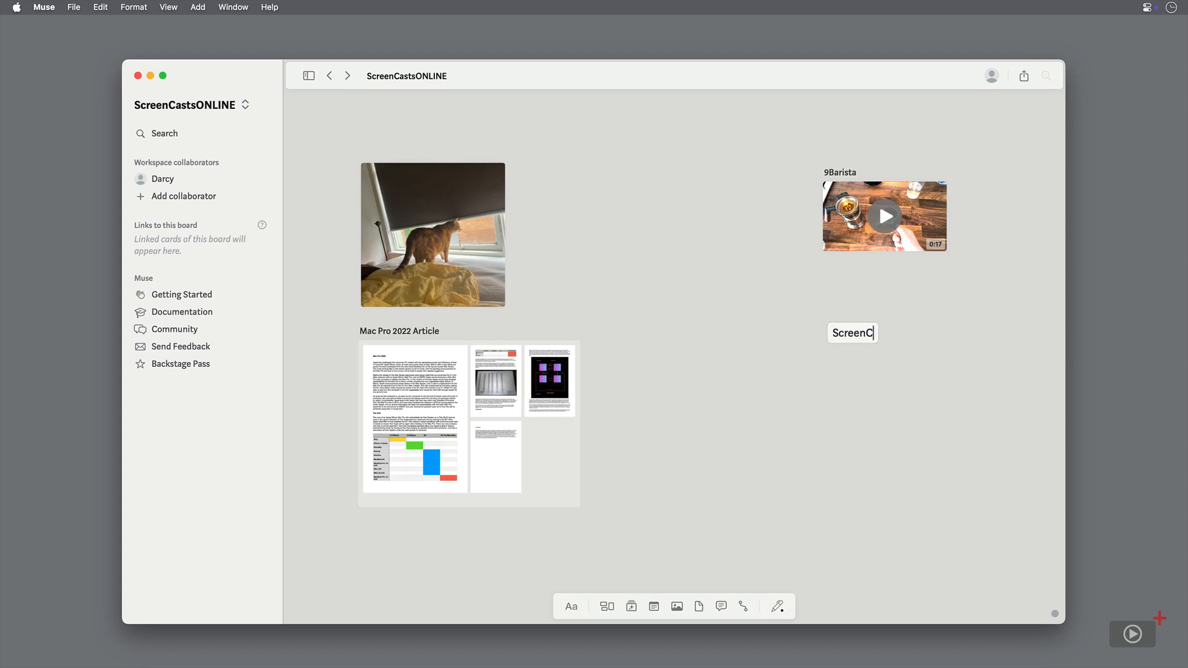
{"action": "type", "text": "astsOnline P"}
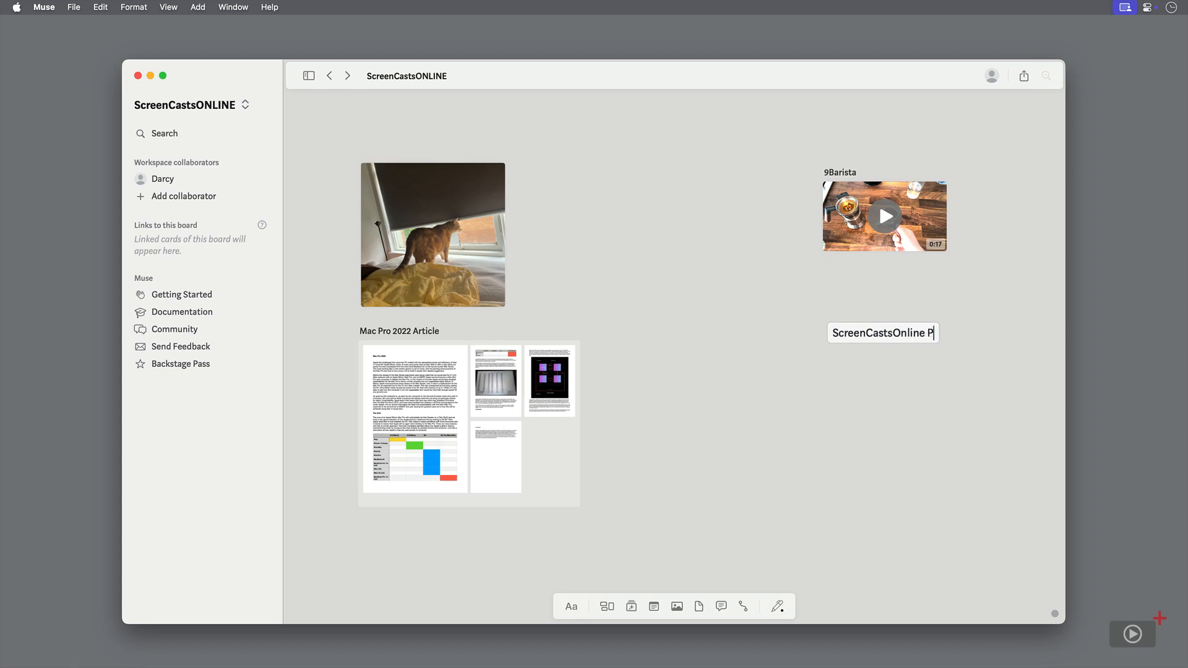
{"action": "type", "text": "resenters"}
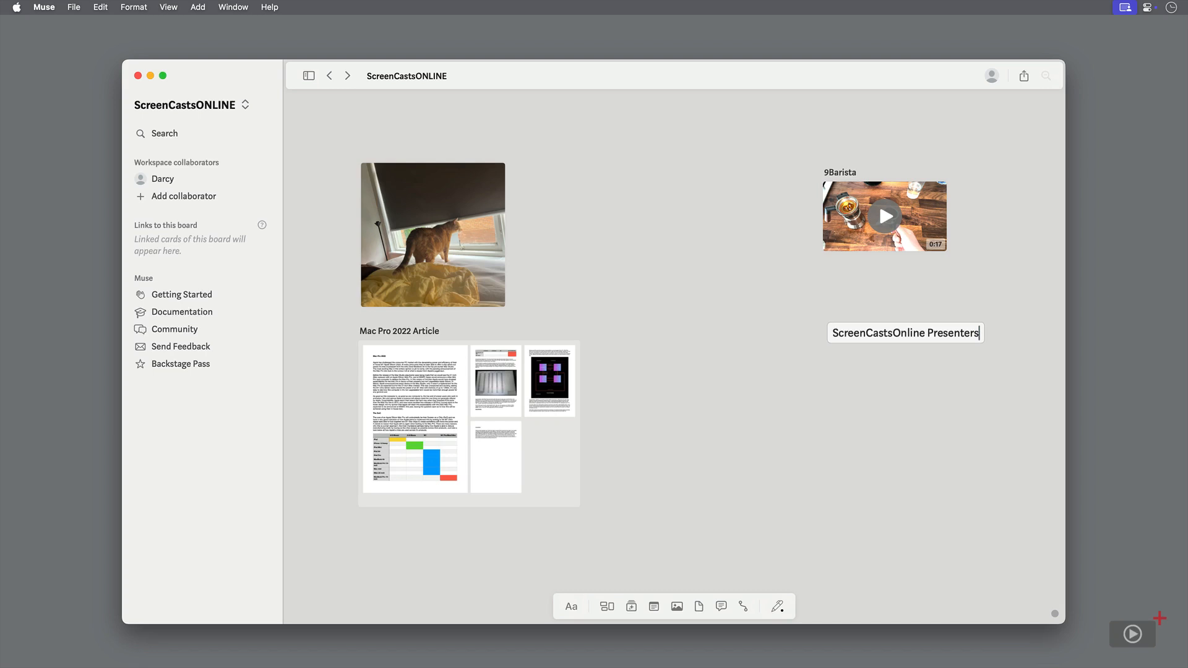
List four presenters' first names in separate text blocks under the ScreenCastsOnline Presenters heading, followed by two empty blocks.
{"action": "key", "text": "Return"}
{"action": "type", "text": "Don"}
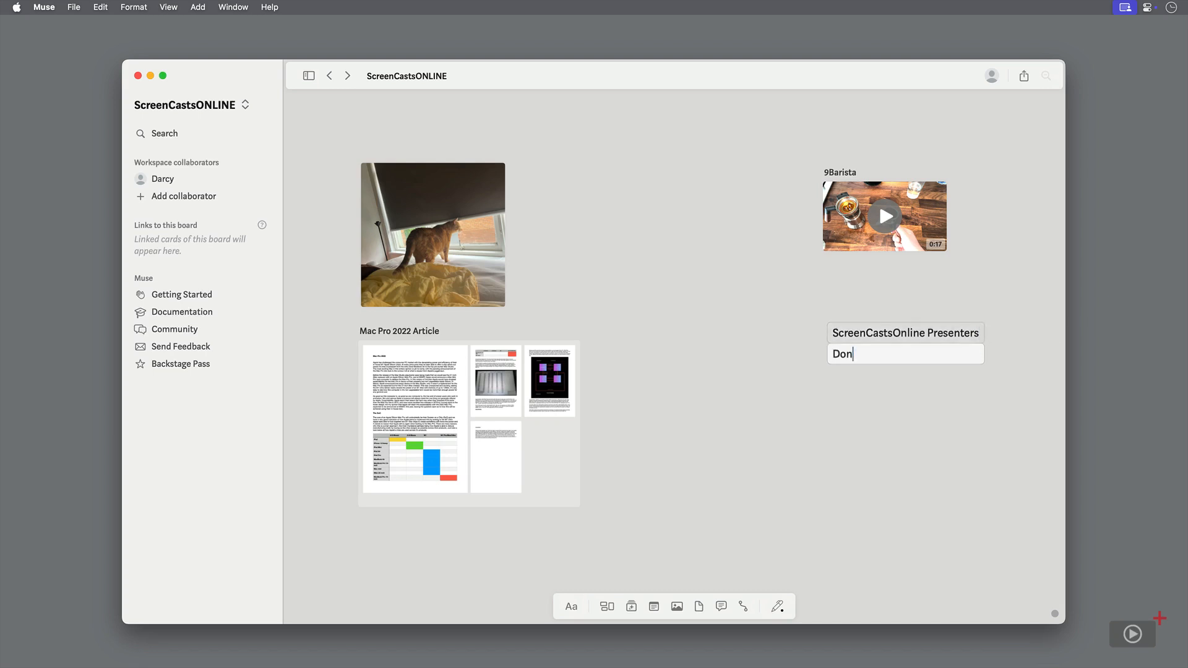
{"action": "key", "text": "Return"}
{"action": "type", "text": "Lee"}
{"action": "key", "text": "Return"}
{"action": "type", "text": "Allison"}
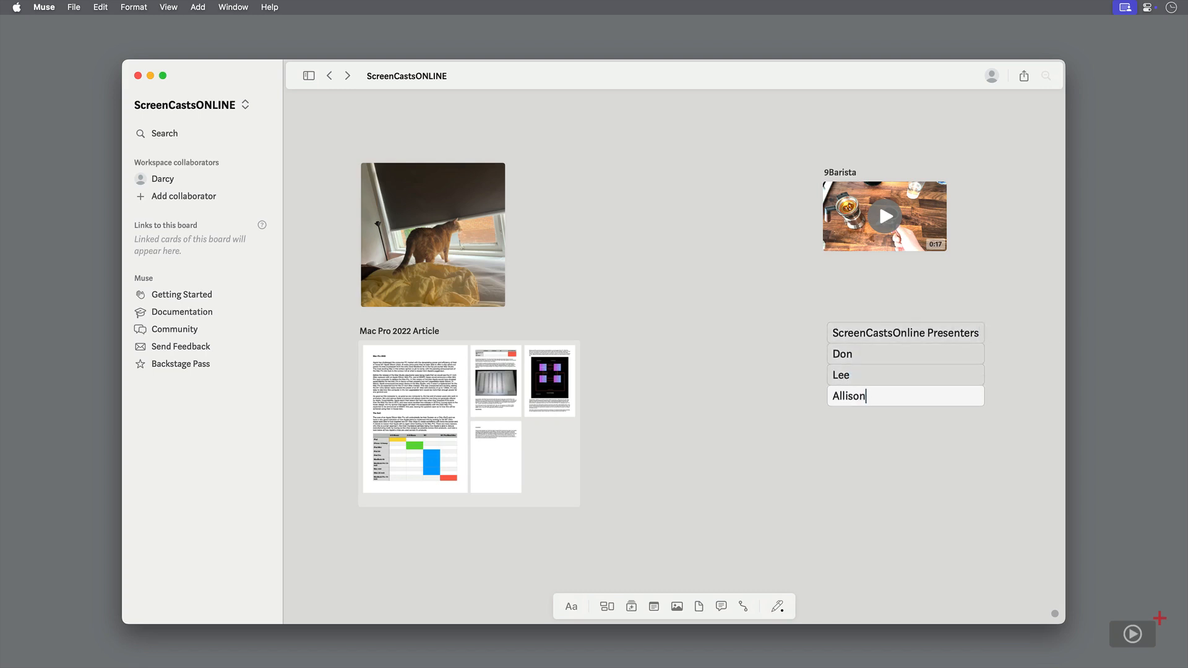
{"action": "key", "text": "Return"}
{"action": "type", "text": "Mike"}
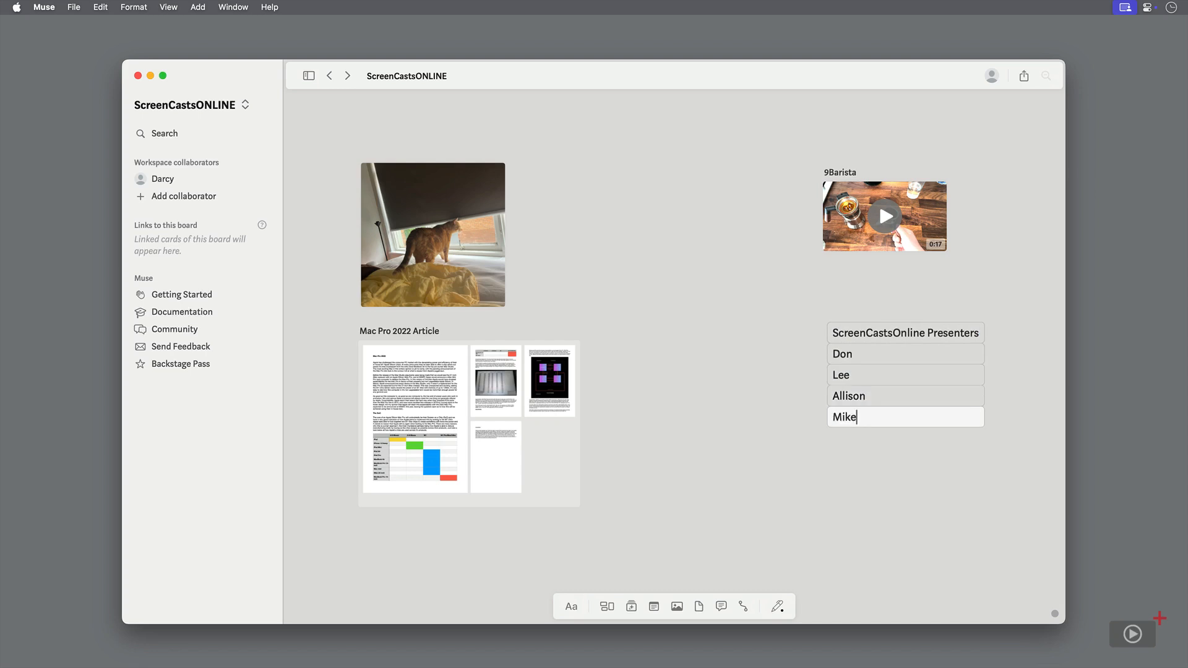
{"action": "key", "text": "Return"}
{"action": "key", "text": "Return"}
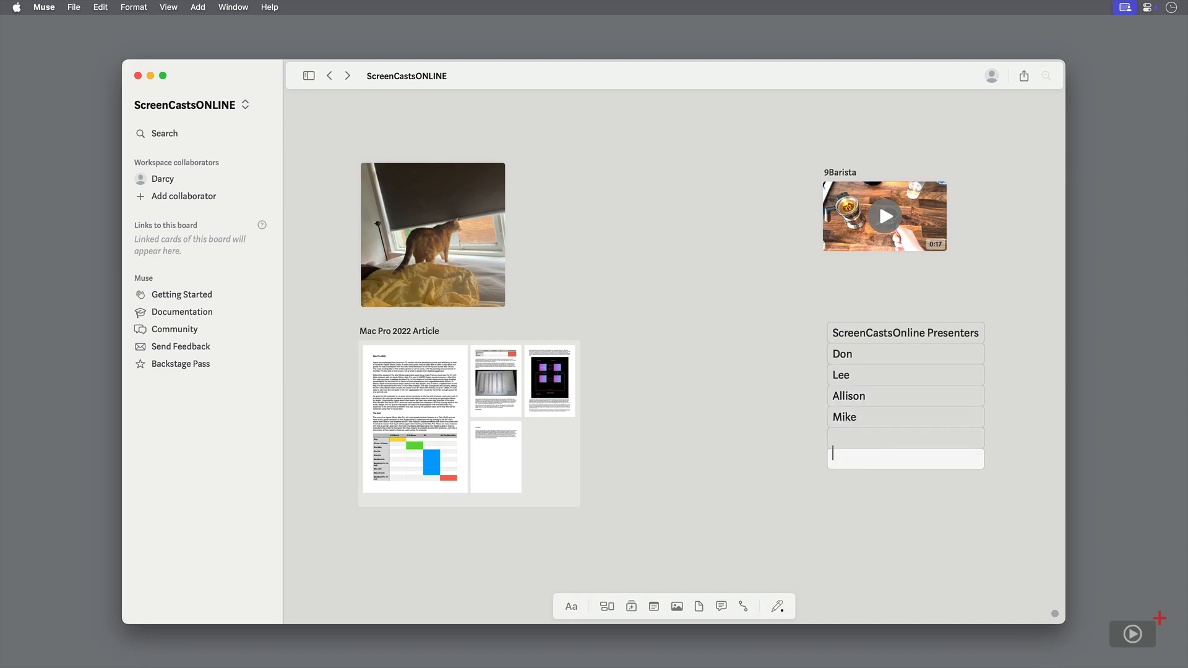